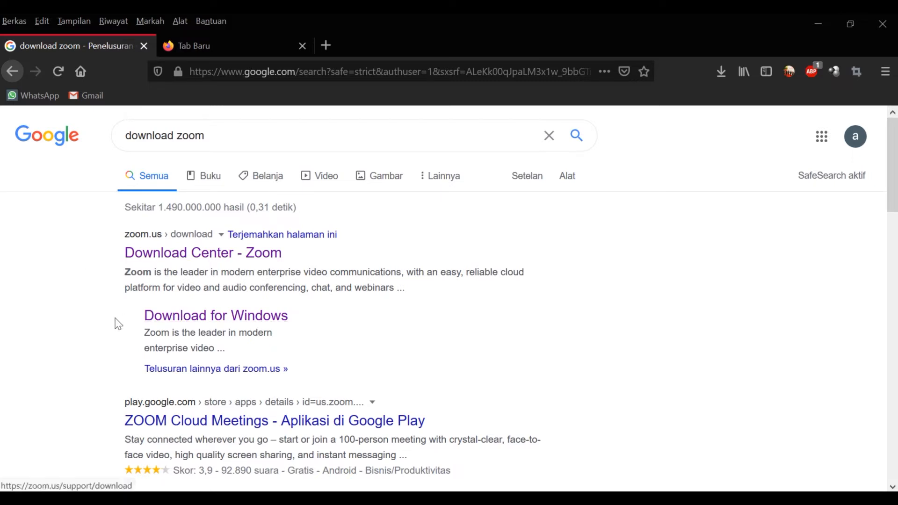
Step: Download the Zoom installer for Windows and run ZoomInstaller(3).exe from the downloads list
left_click(196, 321)
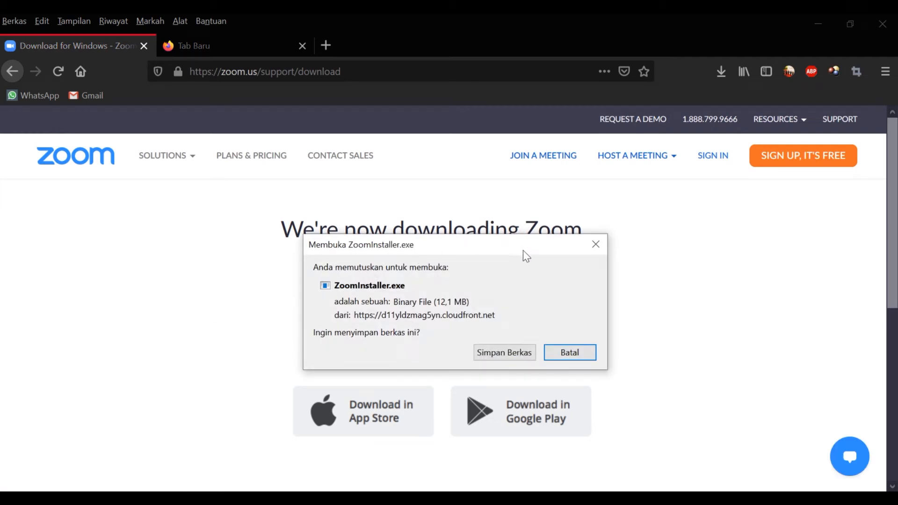
left_click_drag(509, 243, 745, 213)
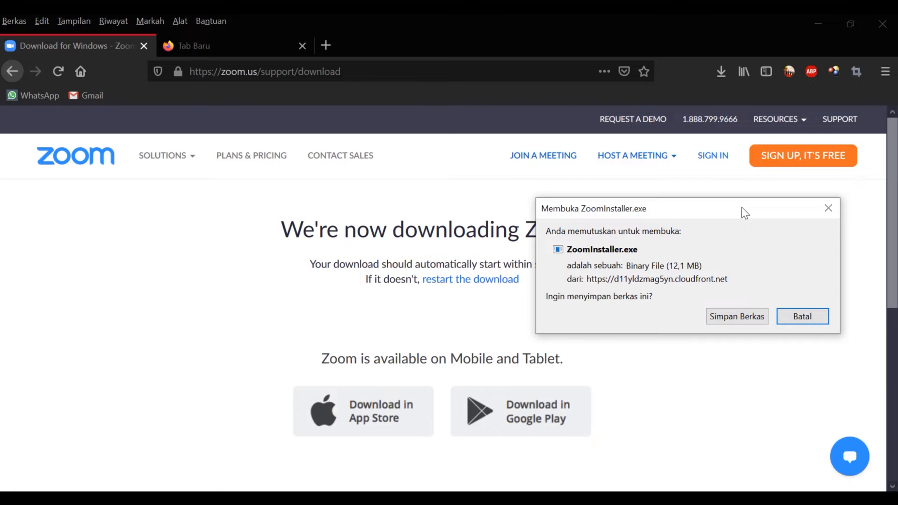
left_click(754, 317)
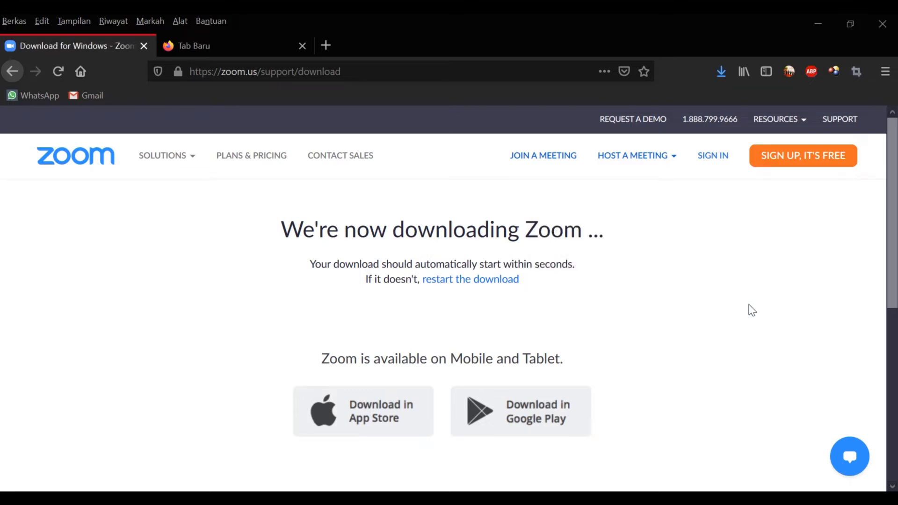
left_click(720, 74)
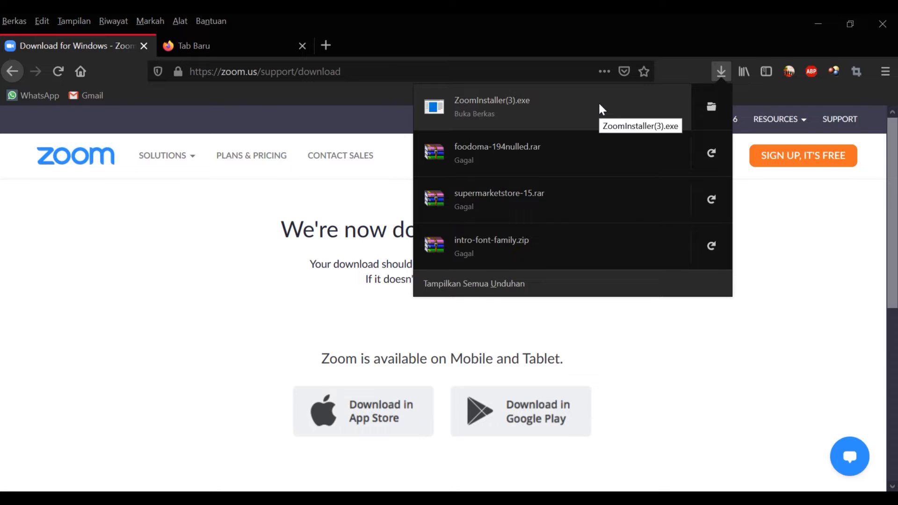
left_click(510, 112)
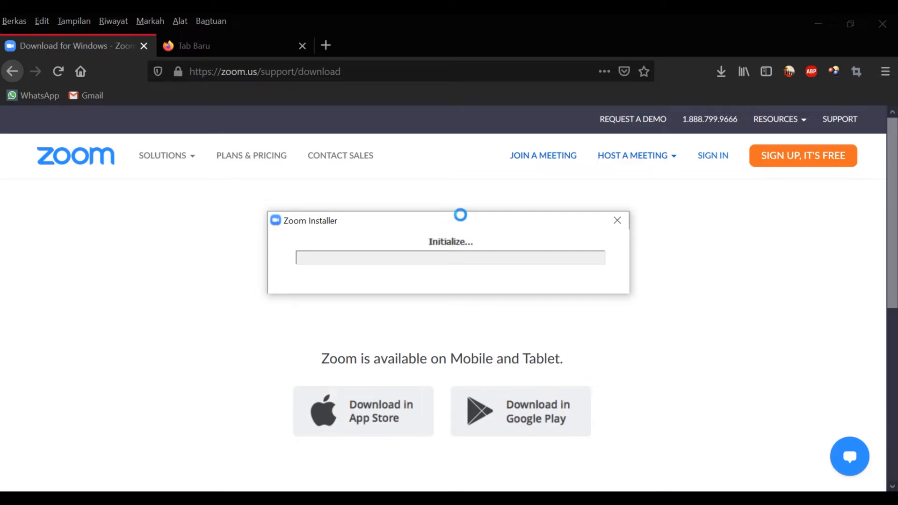
Step: Let the installer finish and bring the Zoom Cloud Meetings version 5.1.0 window into view
left_click_drag(461, 220, 467, 257)
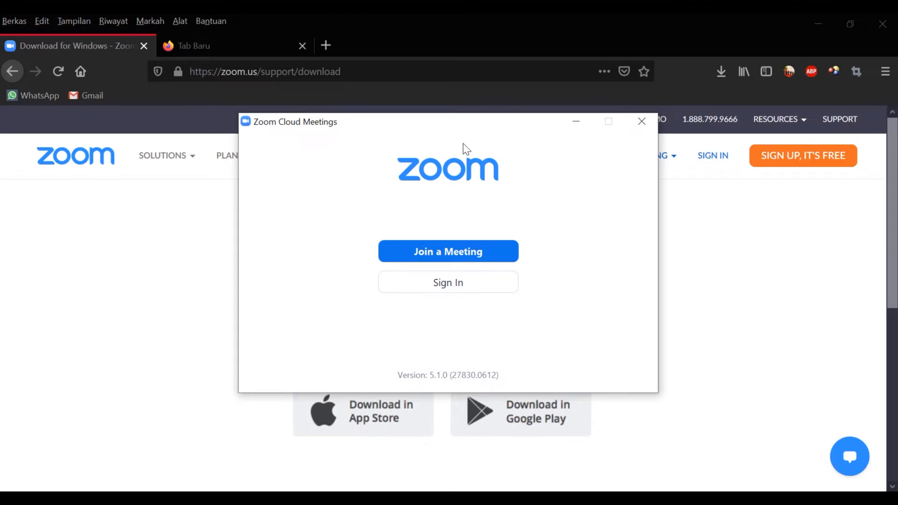
left_click_drag(461, 126, 475, 169)
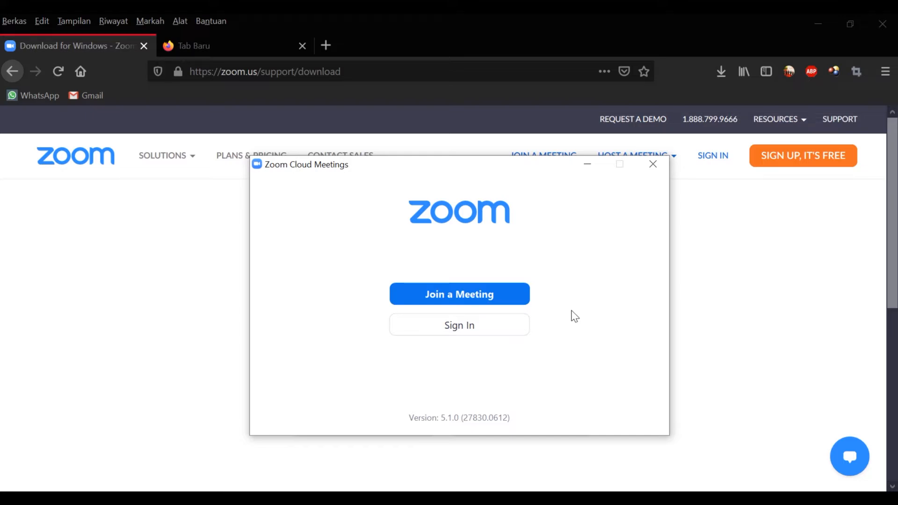
left_click(525, 298)
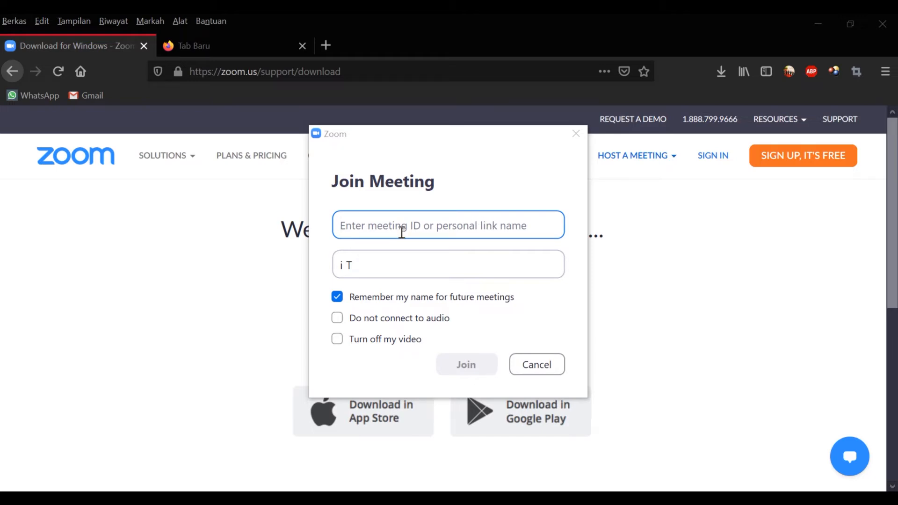
left_click_drag(374, 265, 341, 265)
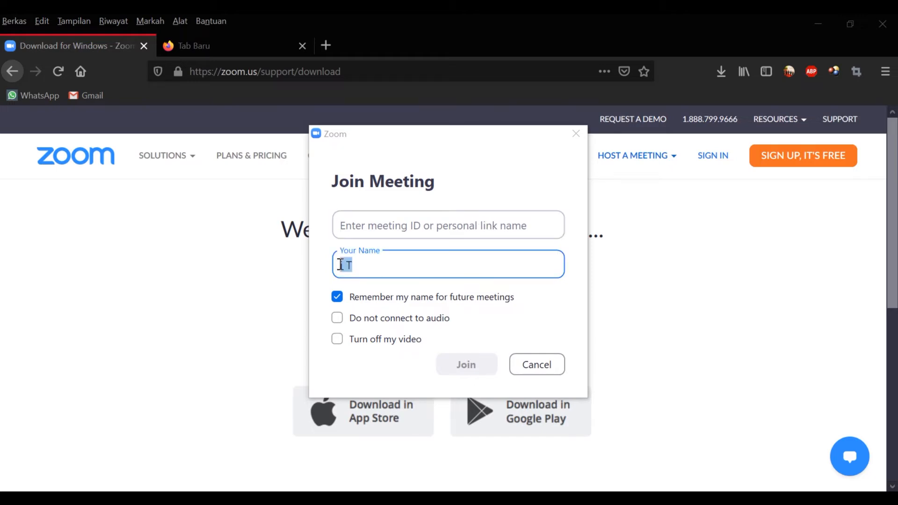
type("Arif")
left_click(463, 231)
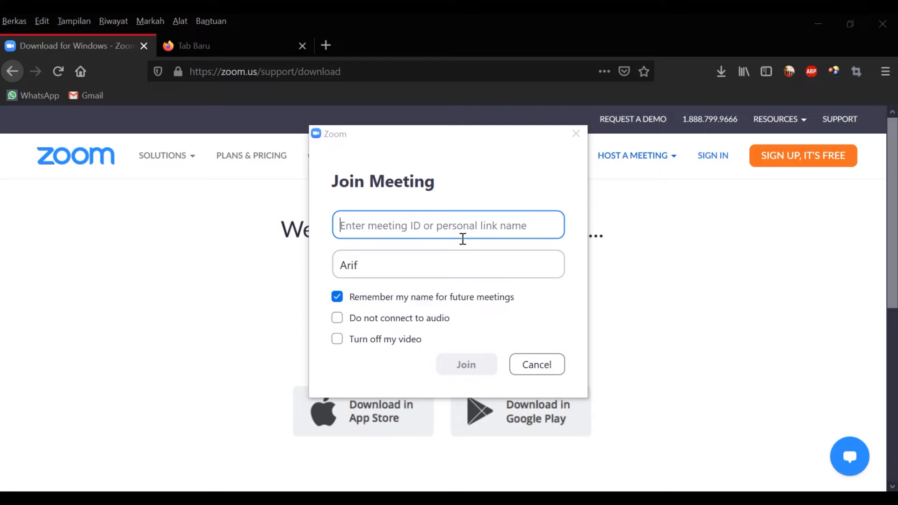
left_click(484, 367)
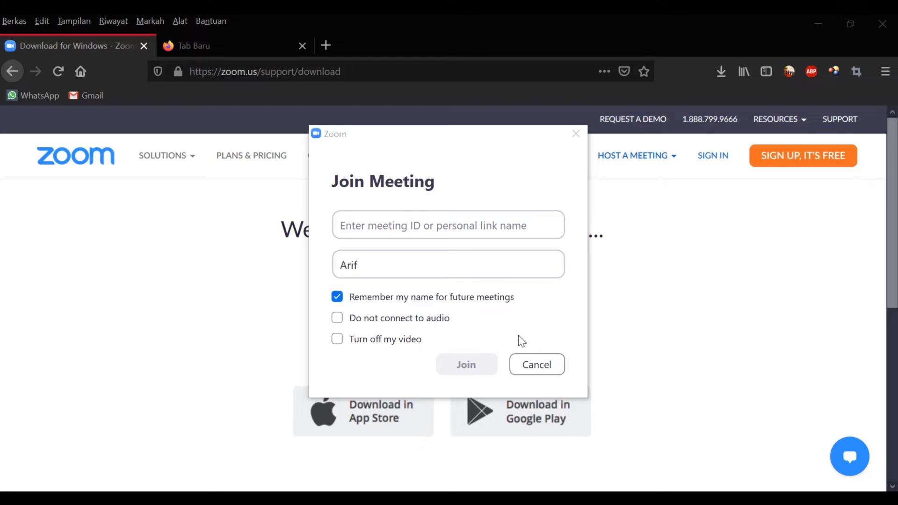
left_click(533, 364)
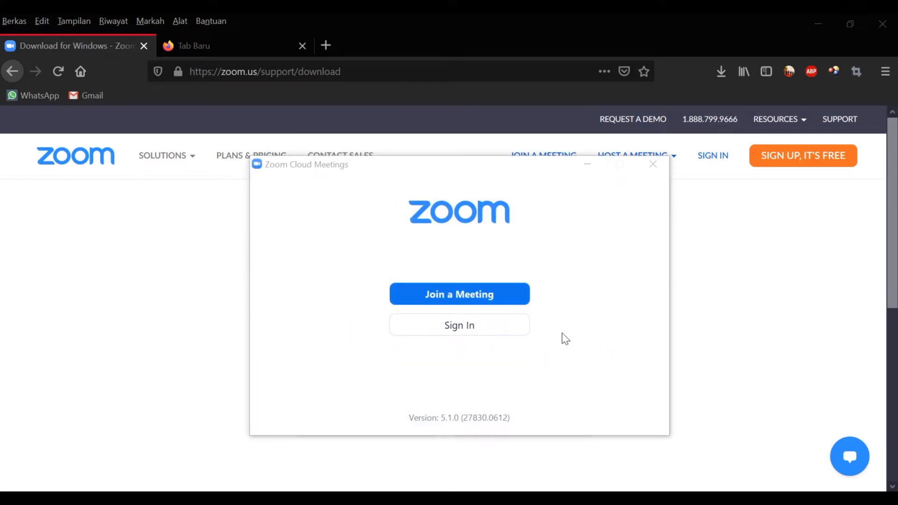
Step: Choose Sign In with Google from Zoom's sign-in form
left_click(518, 327)
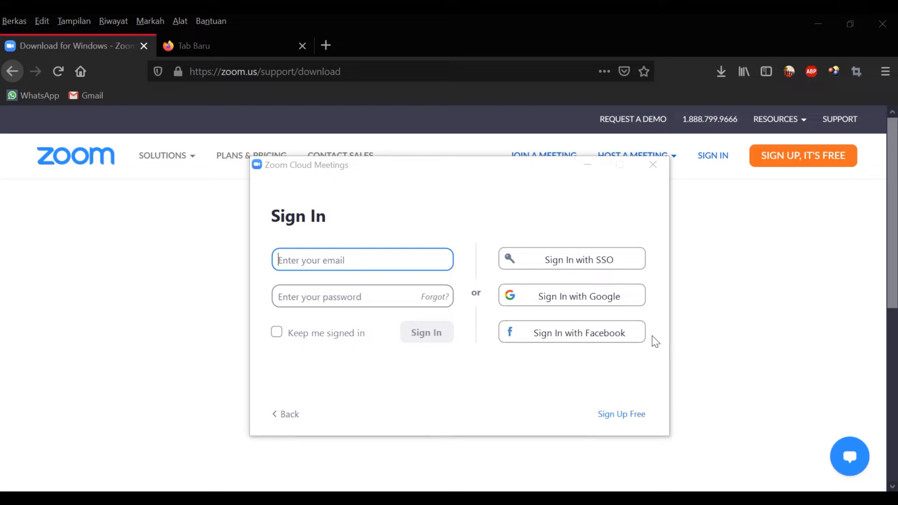
left_click(635, 299)
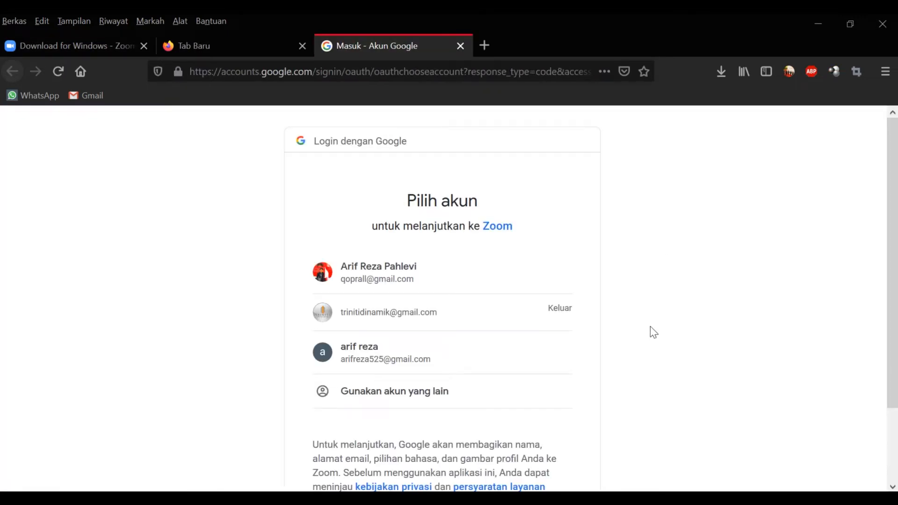
Step: Pick the Google account and open the login link in Zoom Meetings
left_click(470, 362)
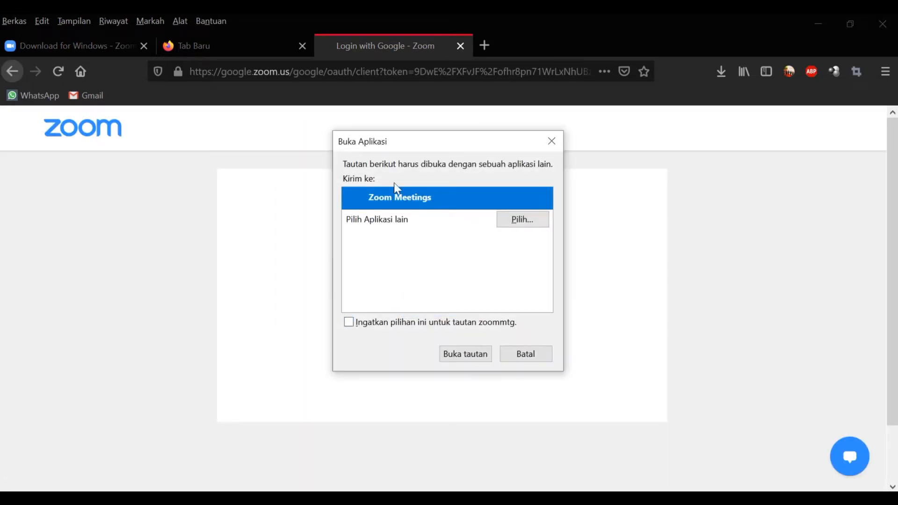
left_click_drag(408, 141, 590, 157)
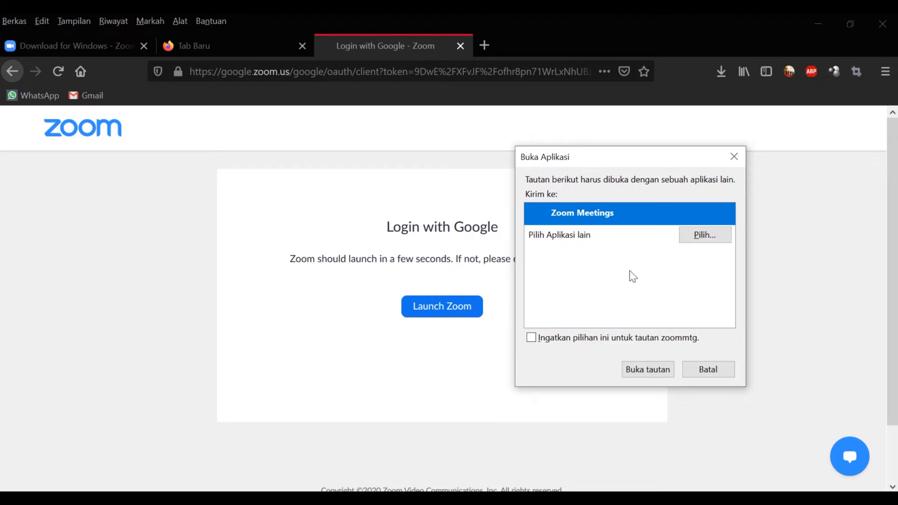
left_click(631, 366)
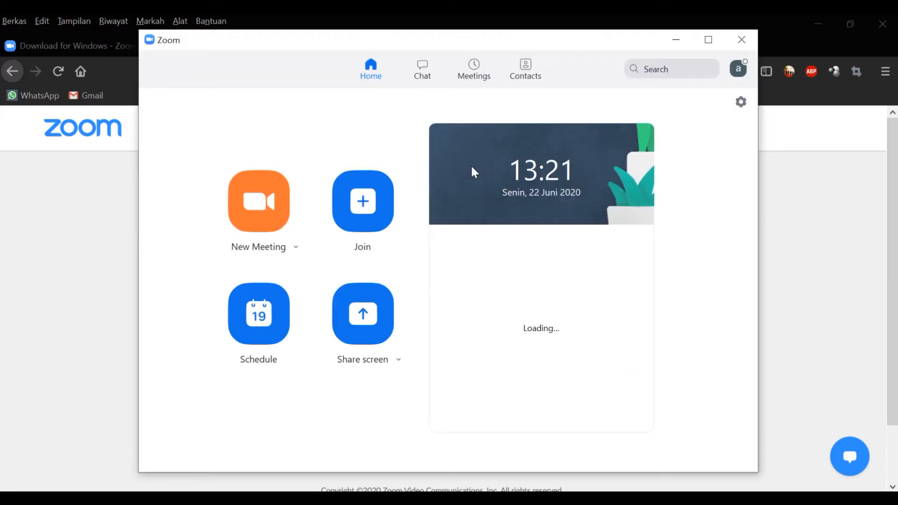
Step: Open Zoom Settings on the General page from the profile avatar menu
mouse_move(471, 40)
left_mouse_down()
mouse_move(529, 50)
mouse_move(473, 43)
left_mouse_up()
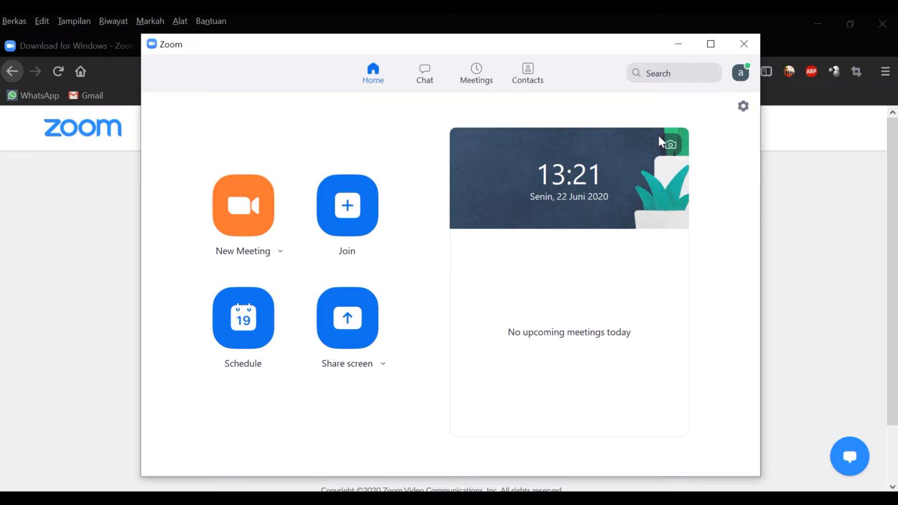
left_click(739, 78)
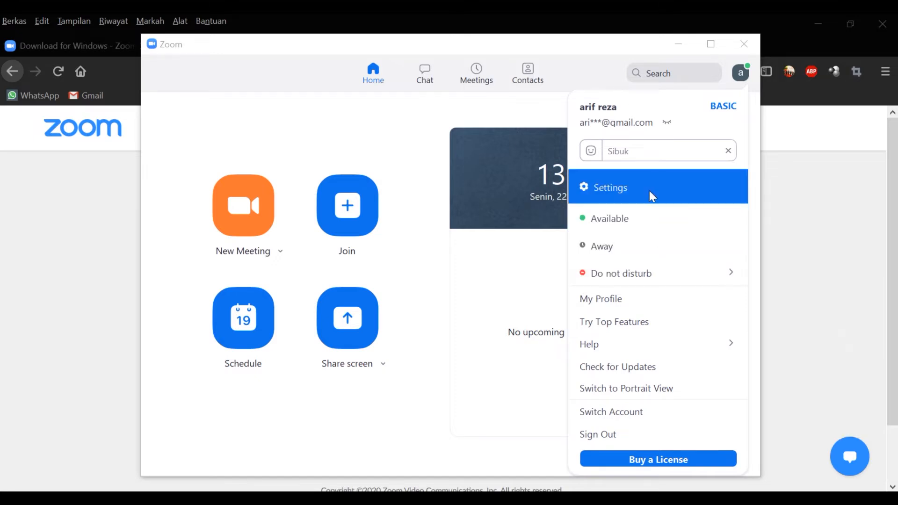
mouse_move(666, 275)
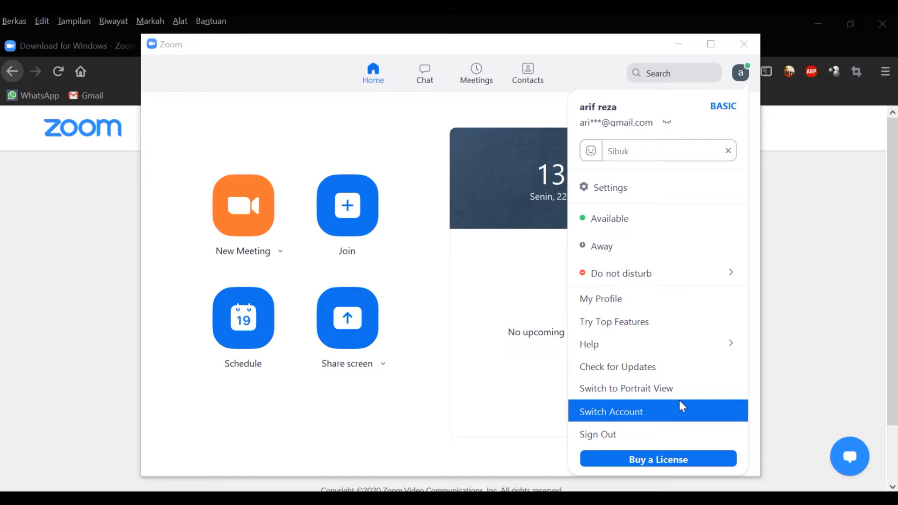
left_click(669, 189)
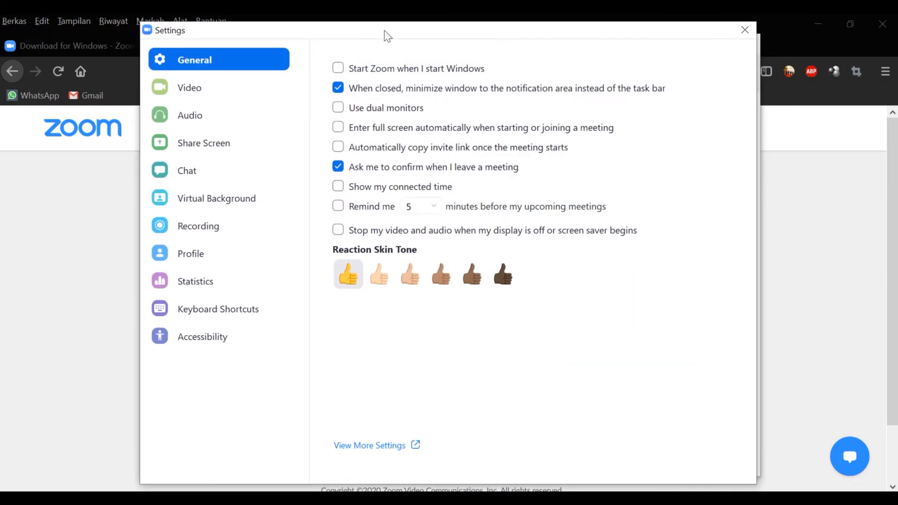
Step: Toggle dual monitors on and back off, then set the reaction skin tone to Light
left_click_drag(384, 35, 367, 73)
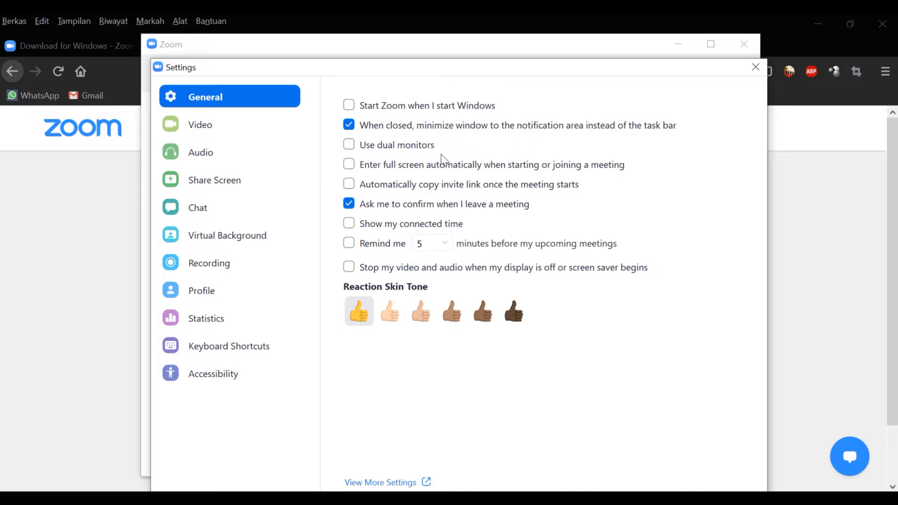
left_click(349, 148)
left_click(349, 148)
left_click(350, 164)
left_click(396, 310)
left_click(408, 314)
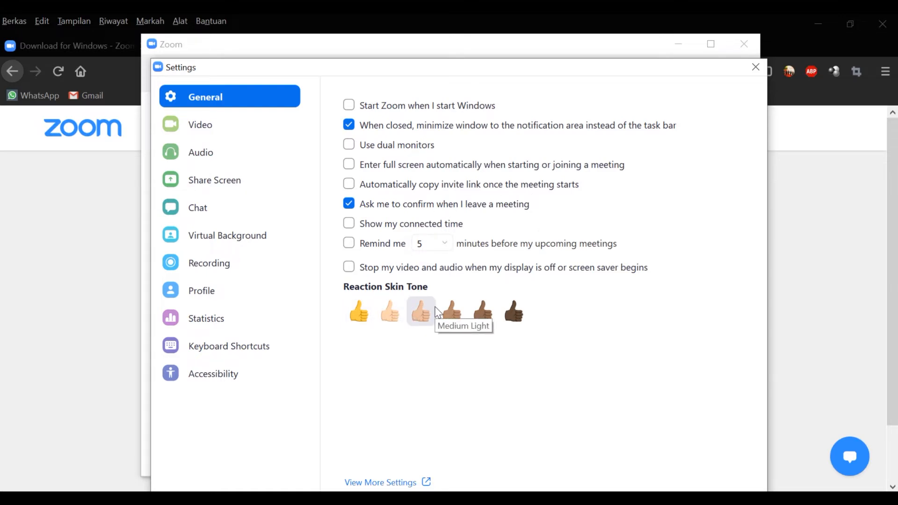
left_click(397, 313)
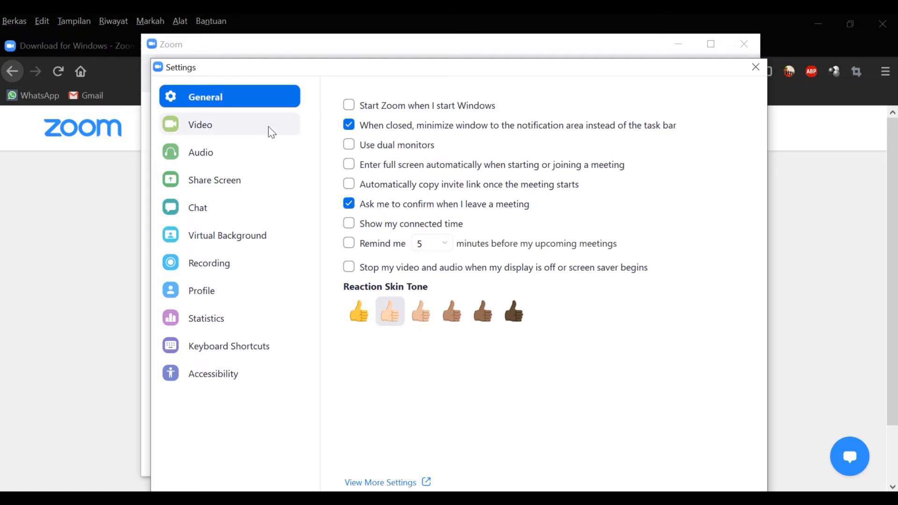
Step: In Video settings, settle the camera aspect ratio on 16:9 widescreen
left_click(270, 129)
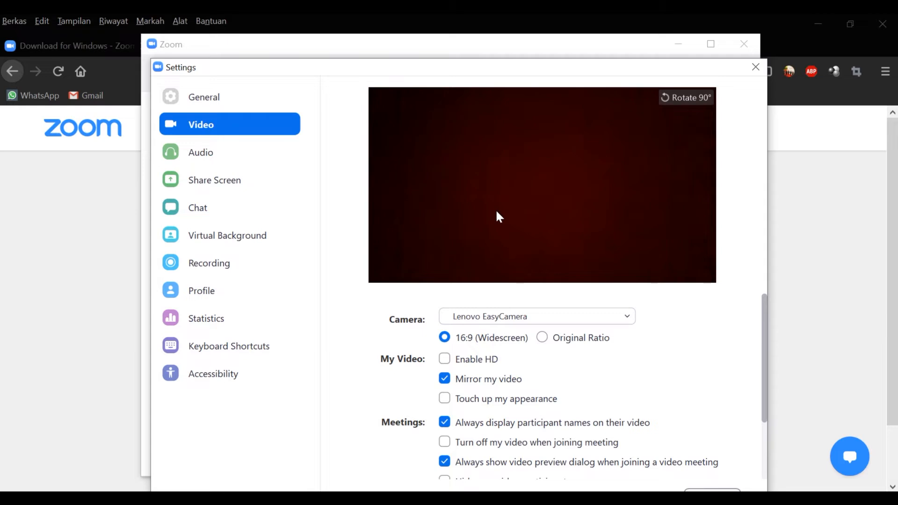
left_click(588, 345)
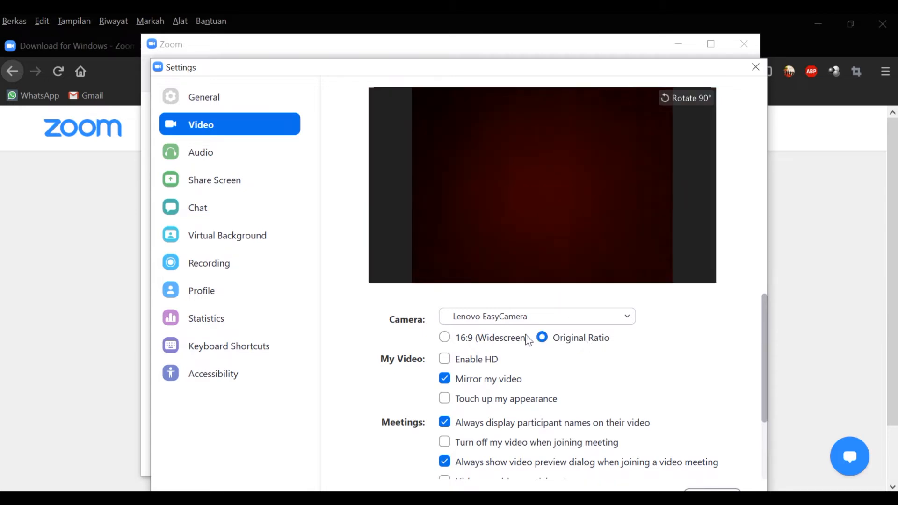
left_click(492, 341)
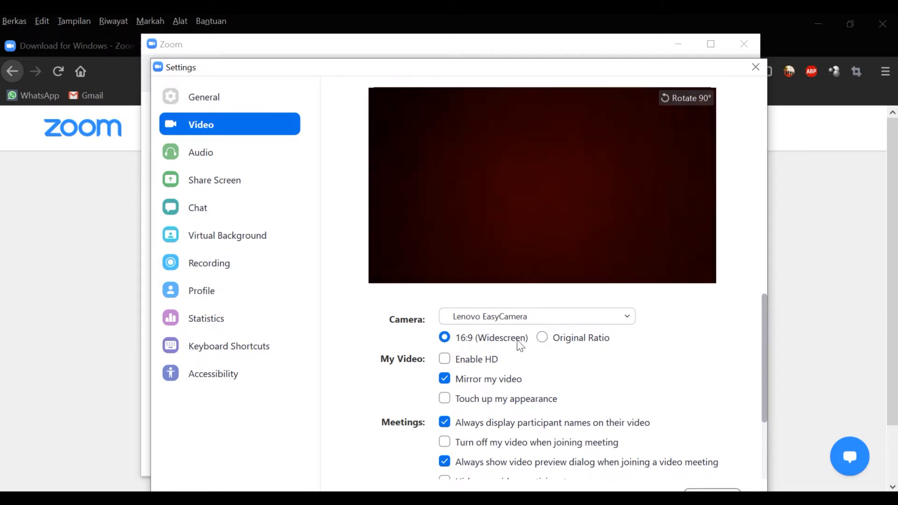
left_click(572, 347)
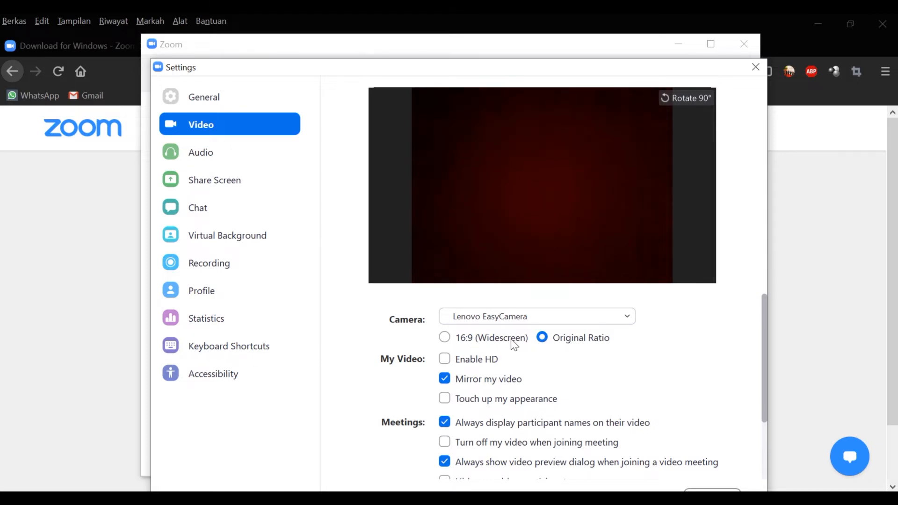
left_click(514, 345)
left_click(558, 344)
left_click(515, 344)
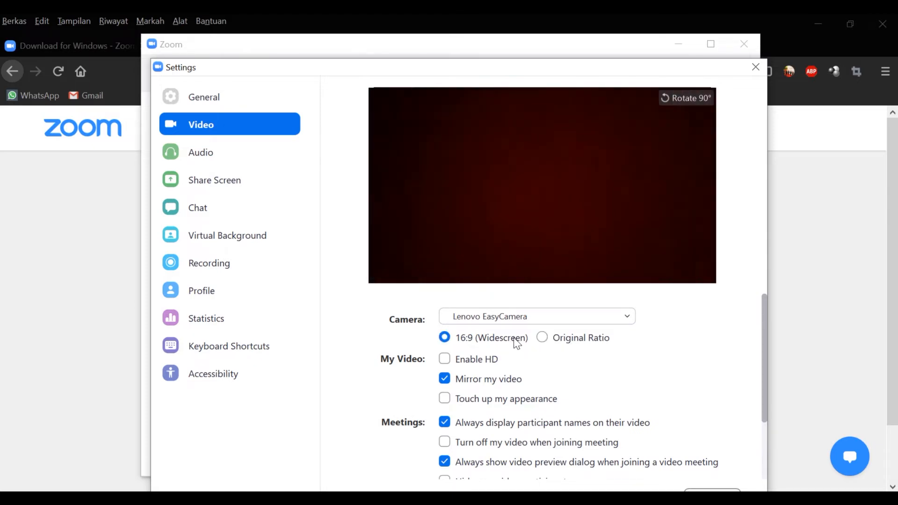
Step: Leave HD video off and turn off video when joining meetings
left_click(481, 364)
left_click(445, 361)
left_click_drag(765, 361, 769, 422)
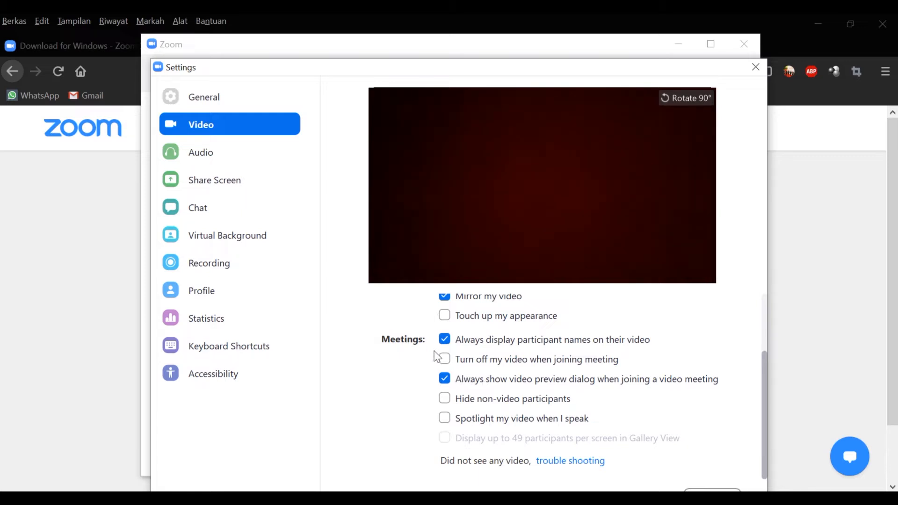
left_click(445, 361)
Step: Test the speaker and microphone in Audio settings, raising the speaker volume
left_click(280, 157)
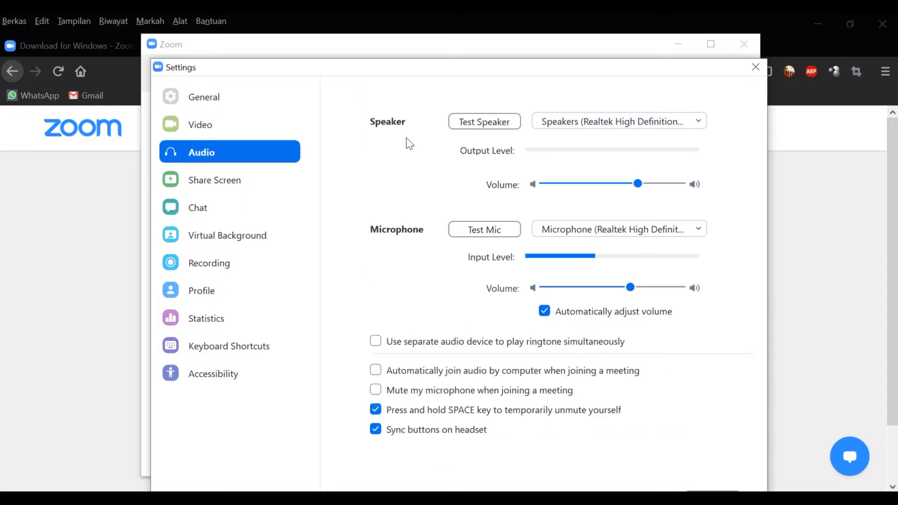
left_click(468, 123)
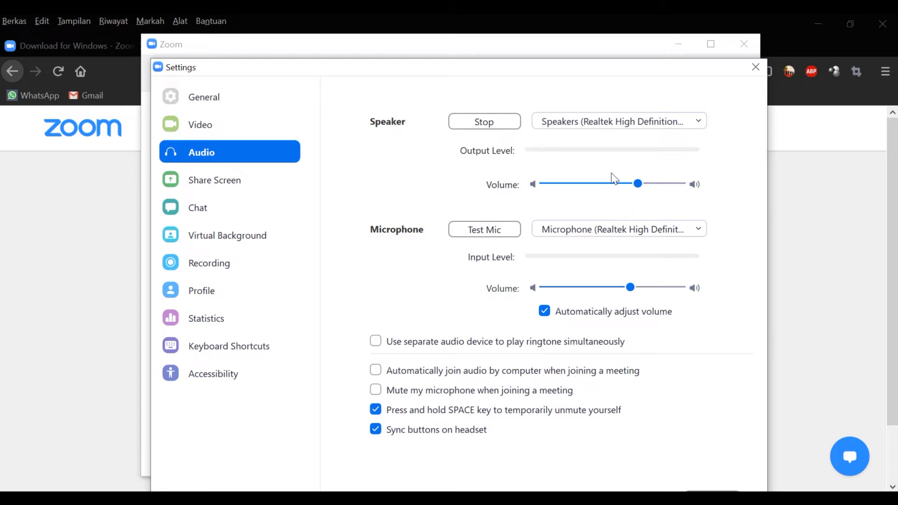
left_click_drag(646, 189, 667, 192)
left_click(488, 116)
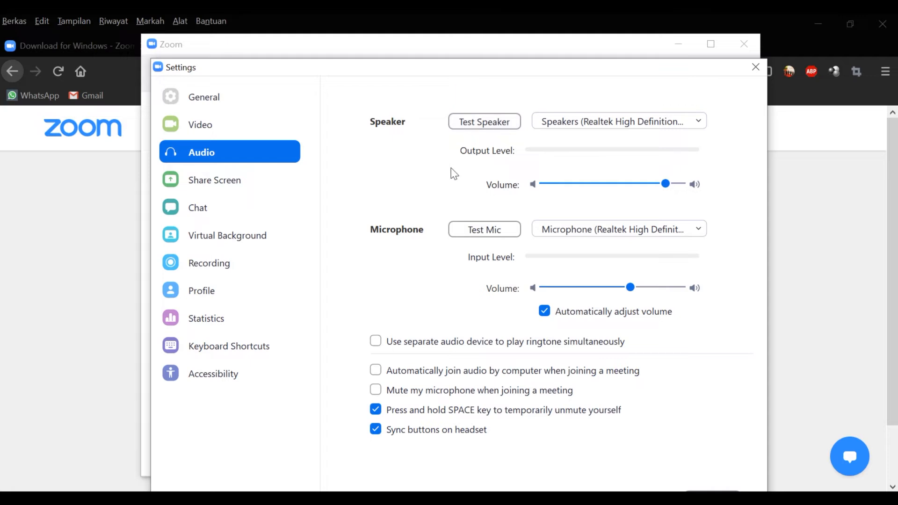
left_click(479, 234)
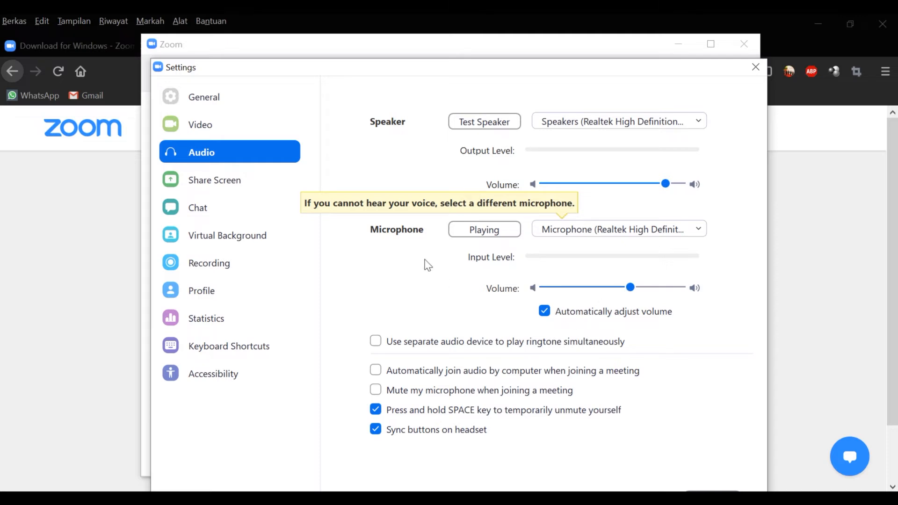
left_click(298, 182)
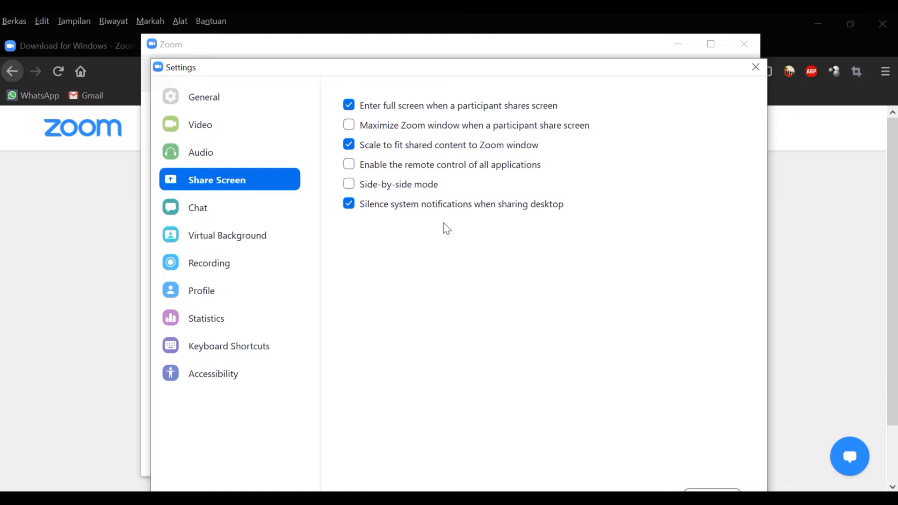
Step: Check Side-by-side mode on the Share Screen page, then go to Chat settings
left_click(351, 187)
left_click(273, 213)
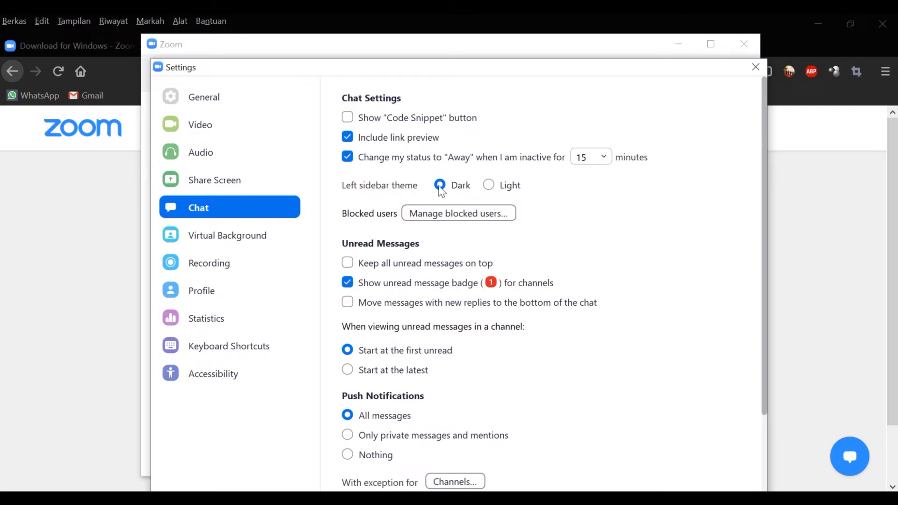
Step: Preview the Light sidebar theme, revert to Dark, and check the blocked users list
left_click(496, 188)
left_click(440, 186)
left_click(412, 218)
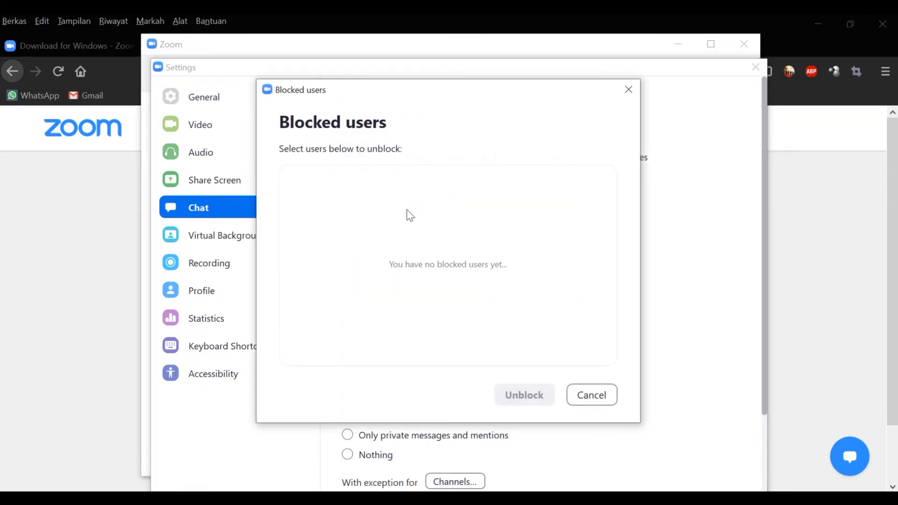
left_click(591, 395)
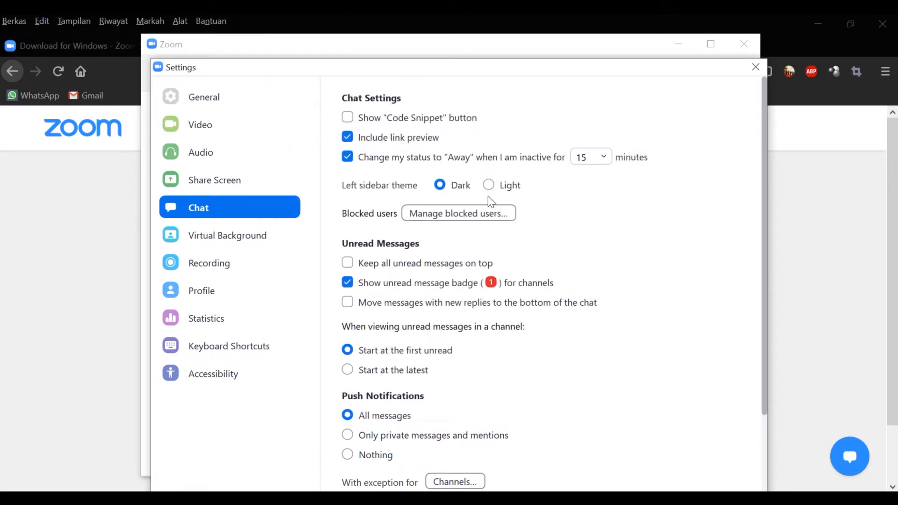
Step: Set chat push notifications to only private messages and mentions
scroll(518, 260, "down", 3)
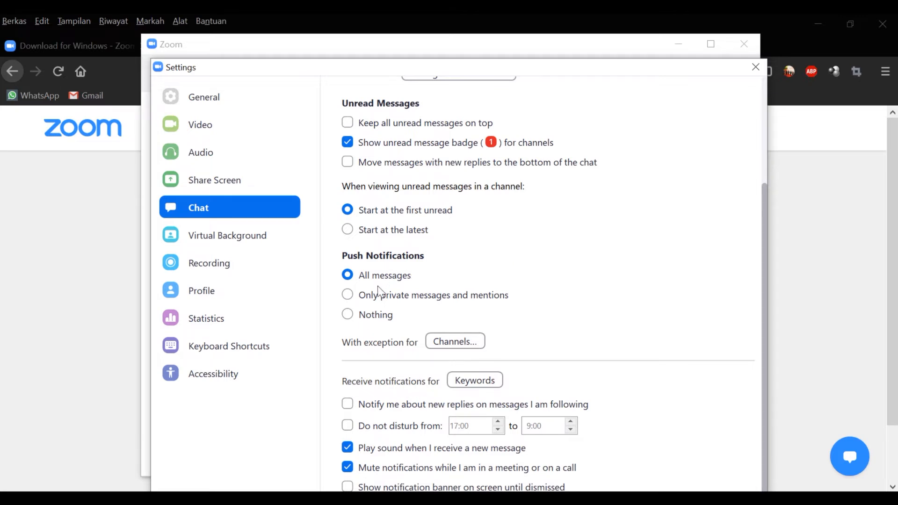
left_click(377, 317)
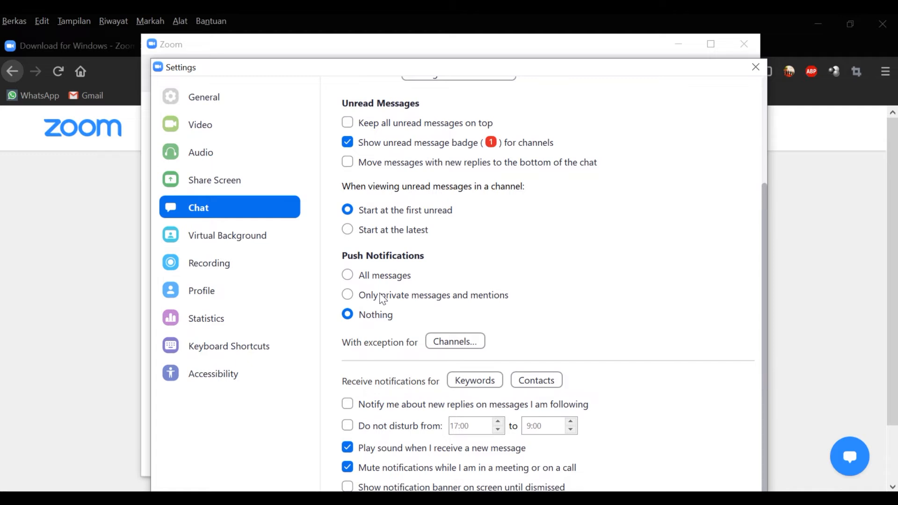
left_click(382, 299)
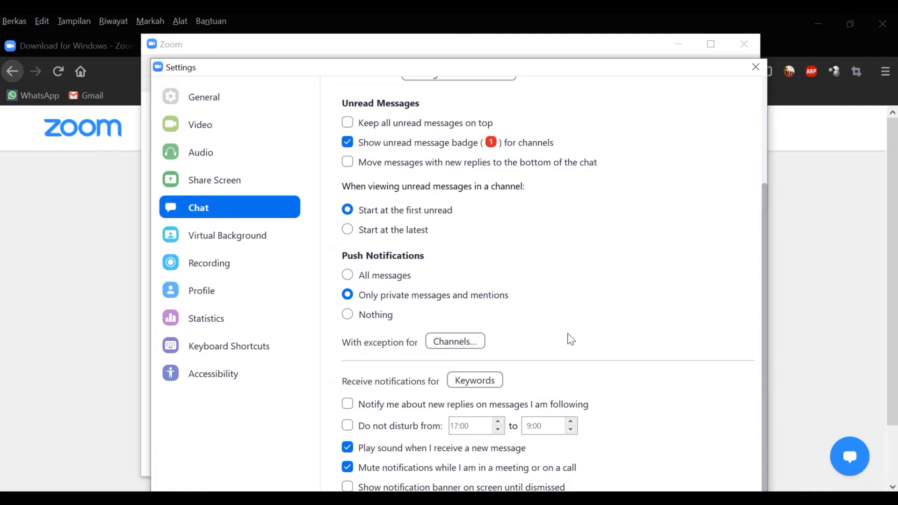
left_click(299, 240)
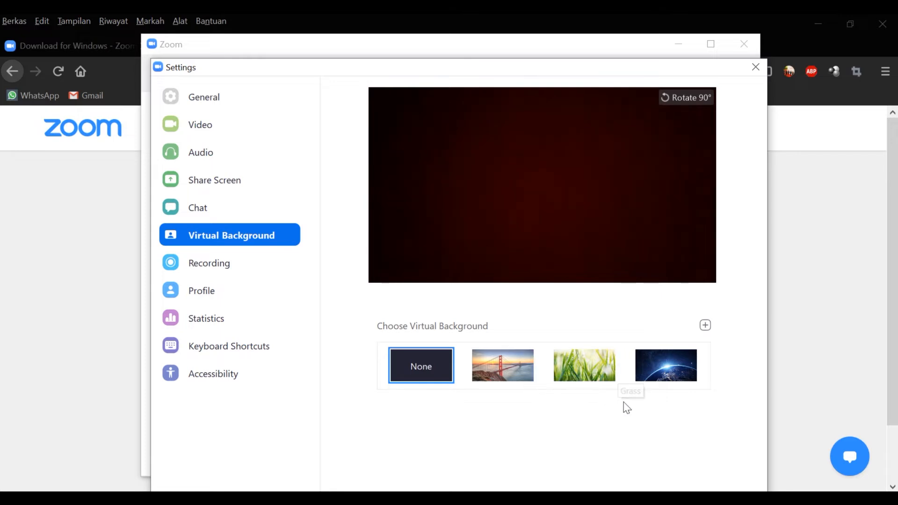
Step: Add picture 4 from the Pictures folder as a new virtual background image
left_click(705, 326)
left_click(721, 351)
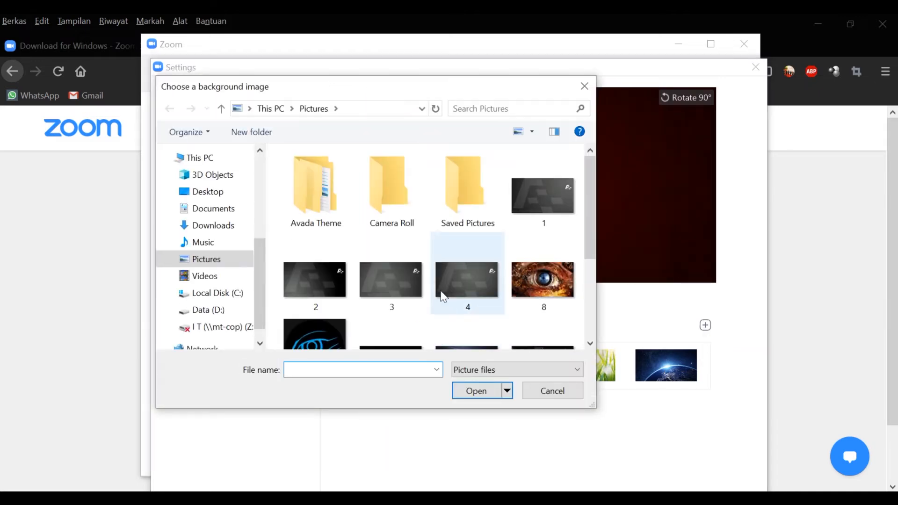
double_click(470, 290)
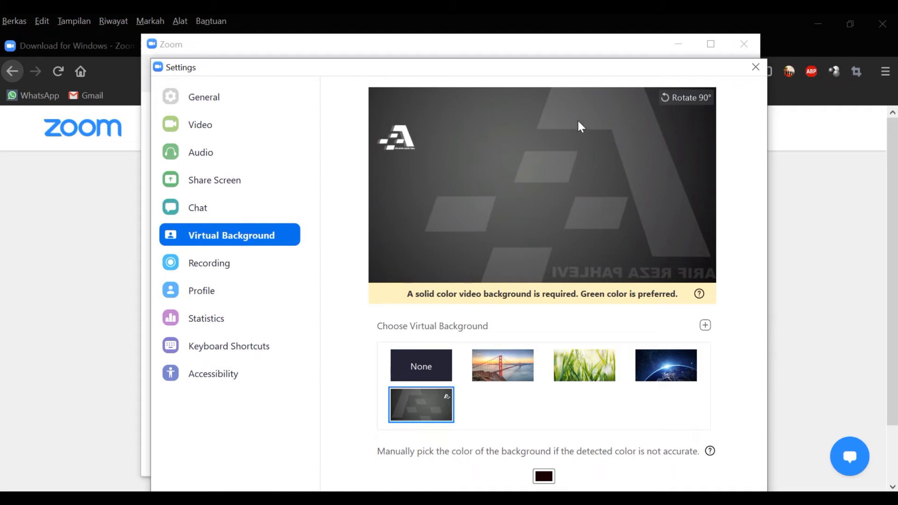
Step: Rotate the background preview 90° four times back to landscape, then view the Recording settings
left_click(669, 98)
left_click(669, 98)
left_click(669, 98)
left_click(669, 99)
left_click(275, 270)
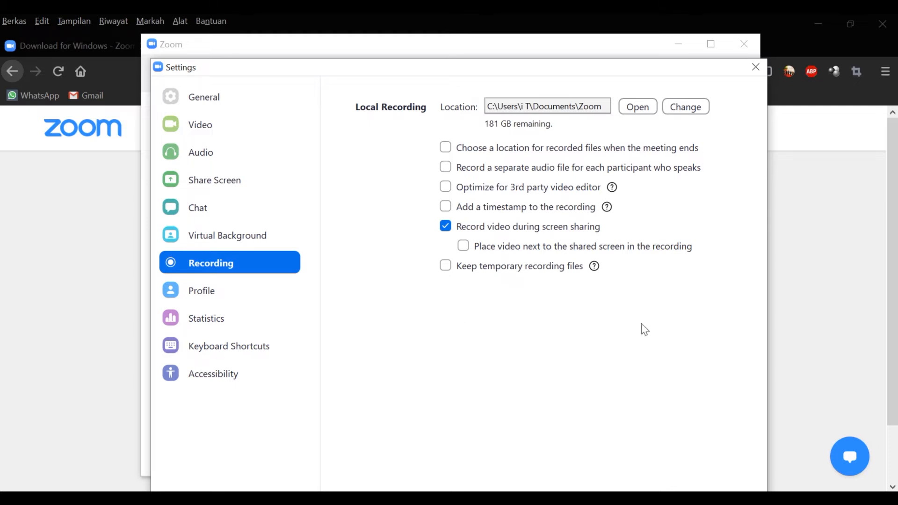
Step: Review the Profile page and the Statistics Audio and Overall tabs, then view Keyboard Shortcuts
key("super+d")
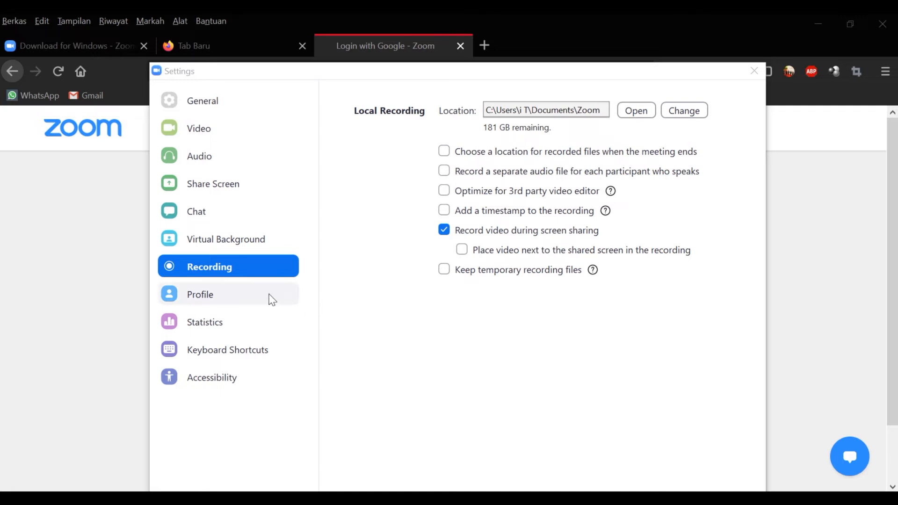
left_click(272, 300)
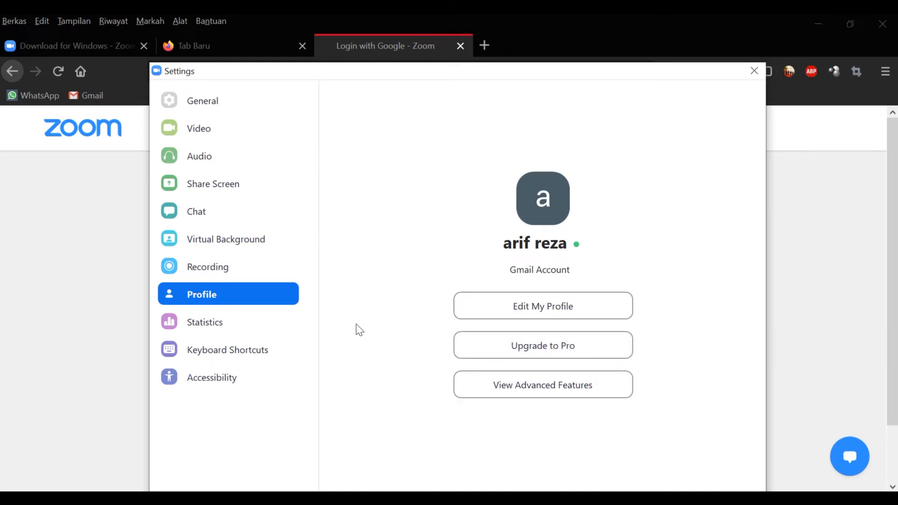
left_click(291, 325)
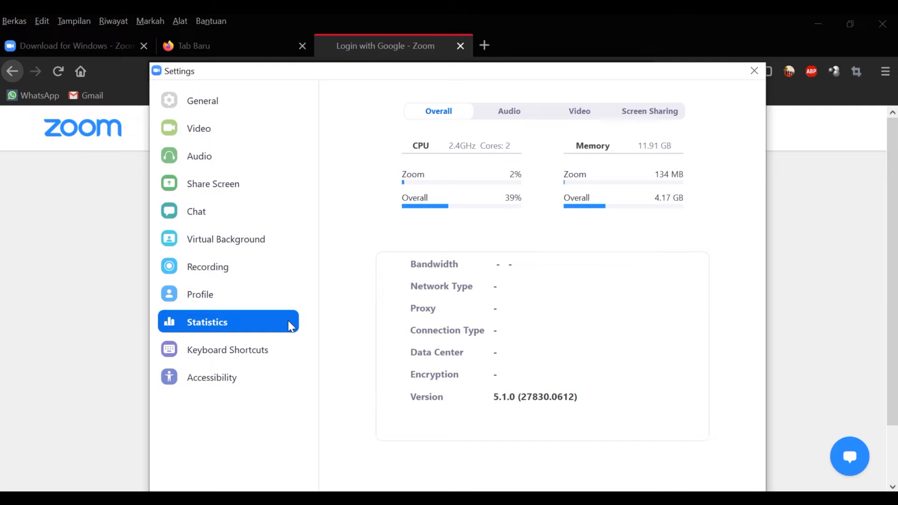
left_click(515, 111)
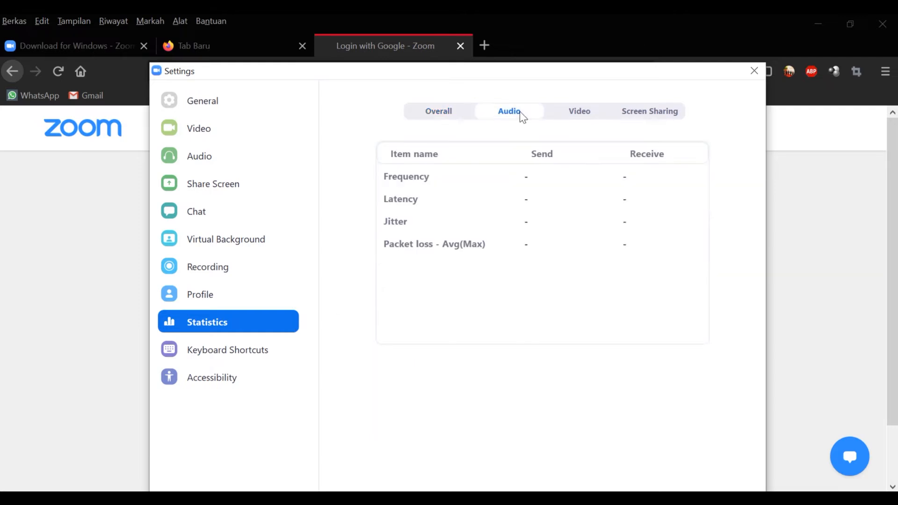
left_click(449, 114)
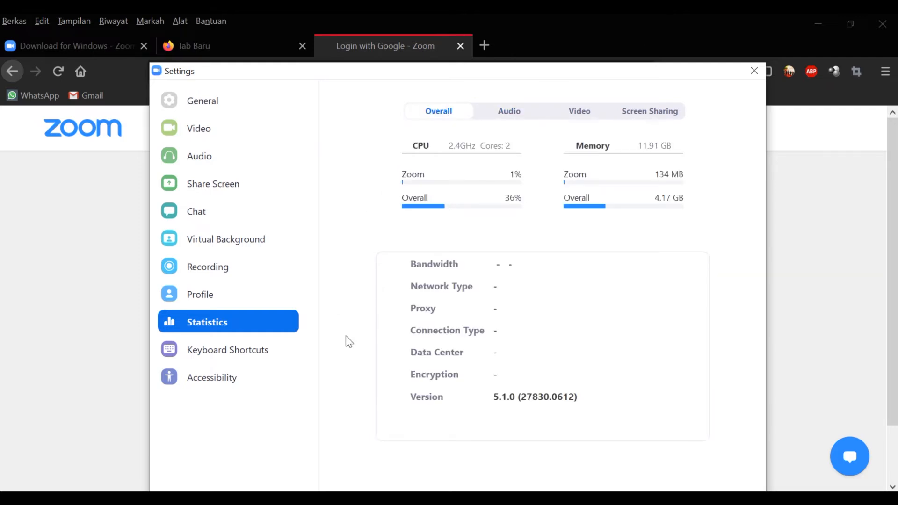
left_click(290, 357)
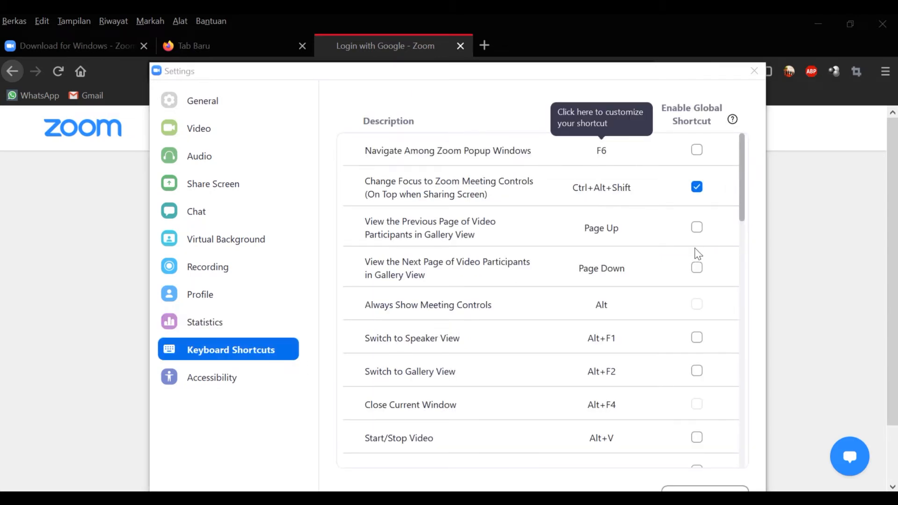
Step: Scroll the shortcut list, toggle a global-shortcut checkbox, and view the Accessibility settings
left_click_drag(744, 159, 751, 258)
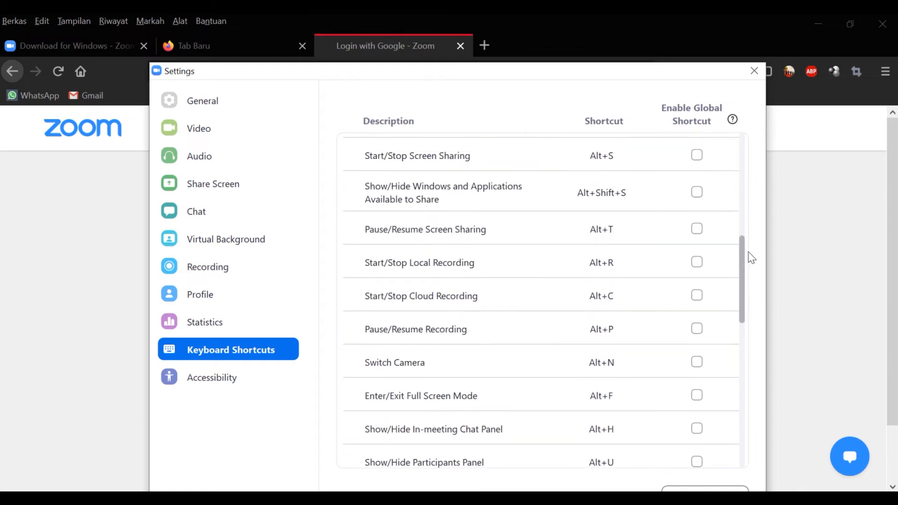
left_click(697, 262)
left_click_drag(743, 271, 745, 225)
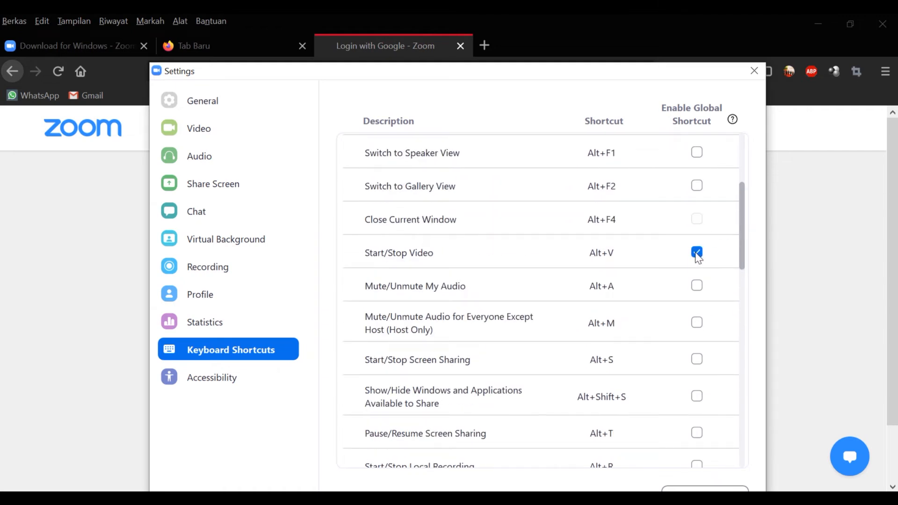
scroll(739, 231, "up", 2)
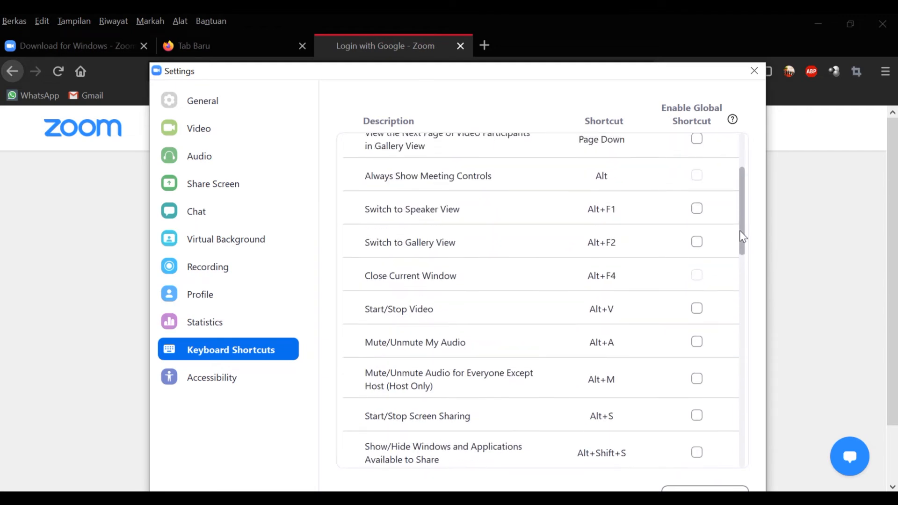
scroll(739, 230, "up", 3)
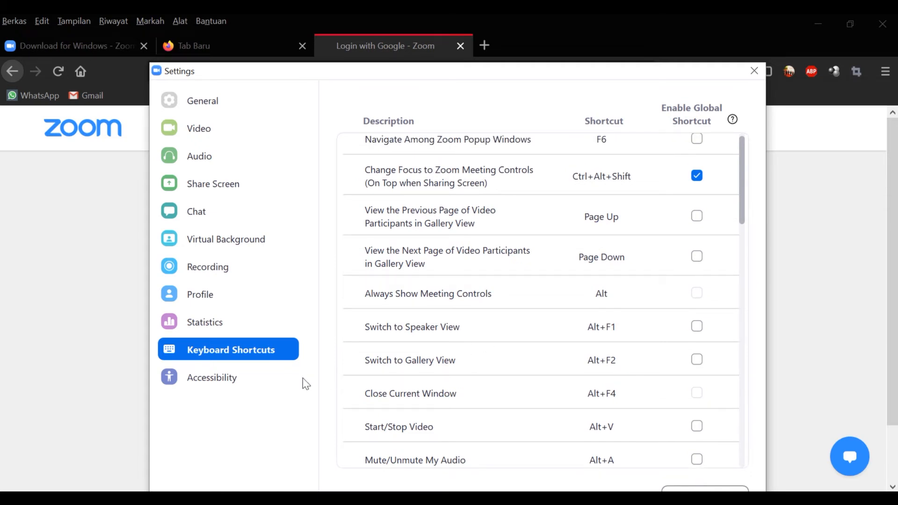
left_click(271, 387)
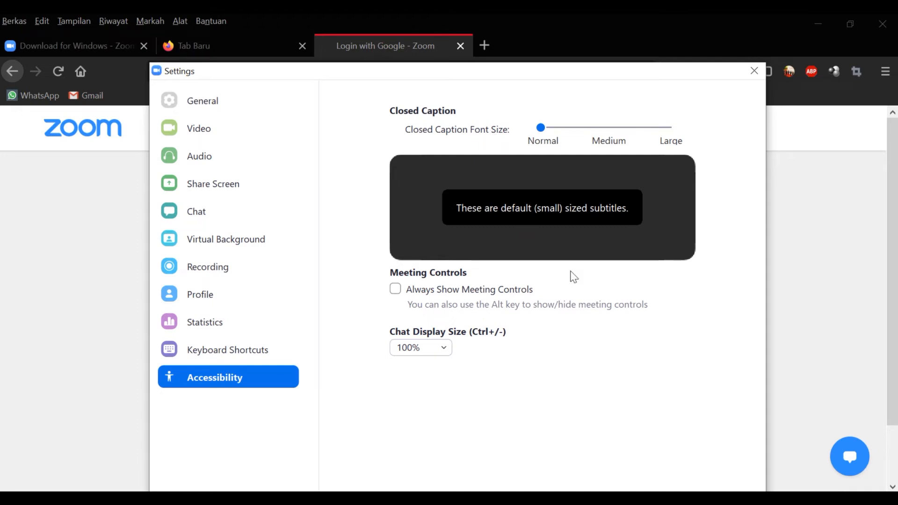
Step: Close the Settings window to get back to Zoom's Home screen
left_click(754, 74)
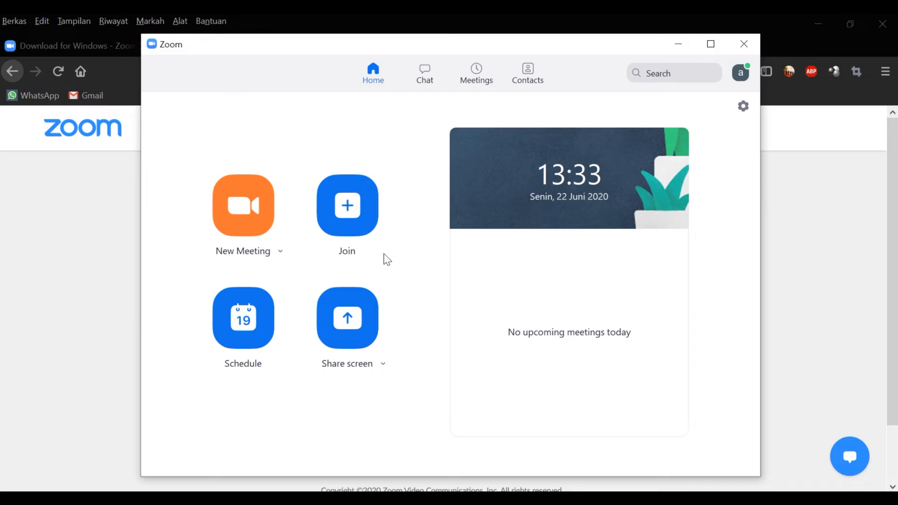
Step: Start a new scheduled meeting and replace its topic with 'Belajar Zoom'
left_click(263, 312)
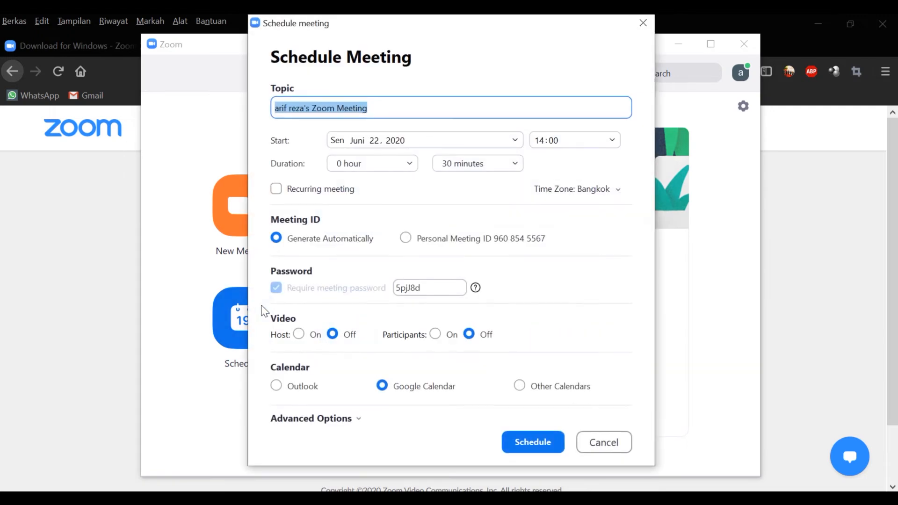
left_click(396, 107)
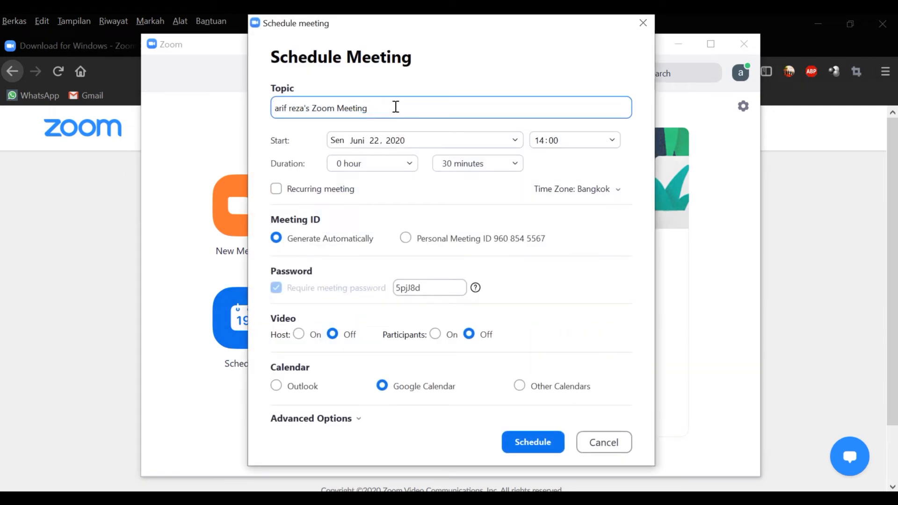
left_click_drag(396, 107, 275, 107)
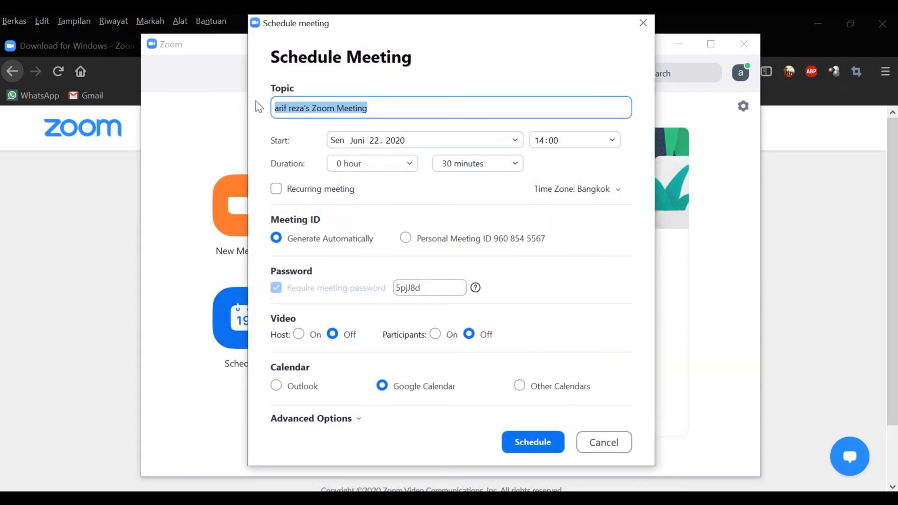
type("Belajar")
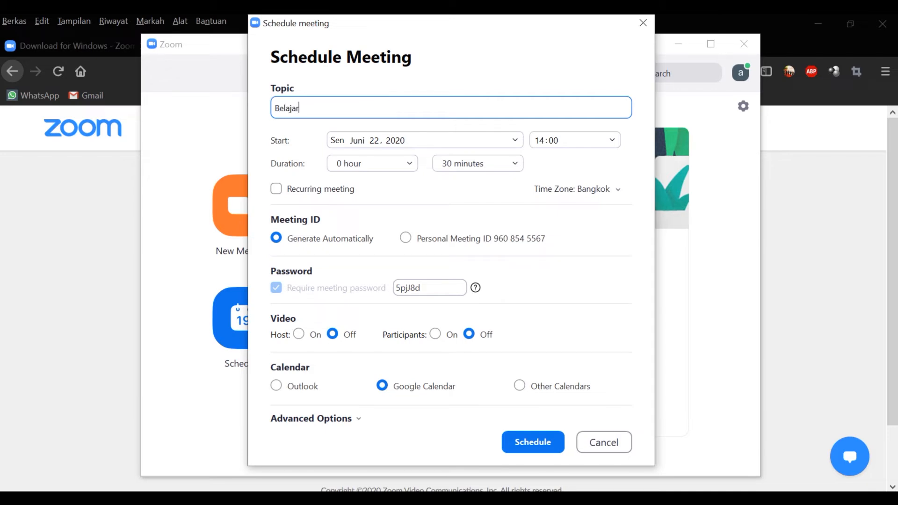
type(" Zoom")
Step: Set the meeting start to 23 June 2020 at 10:00
left_click(380, 142)
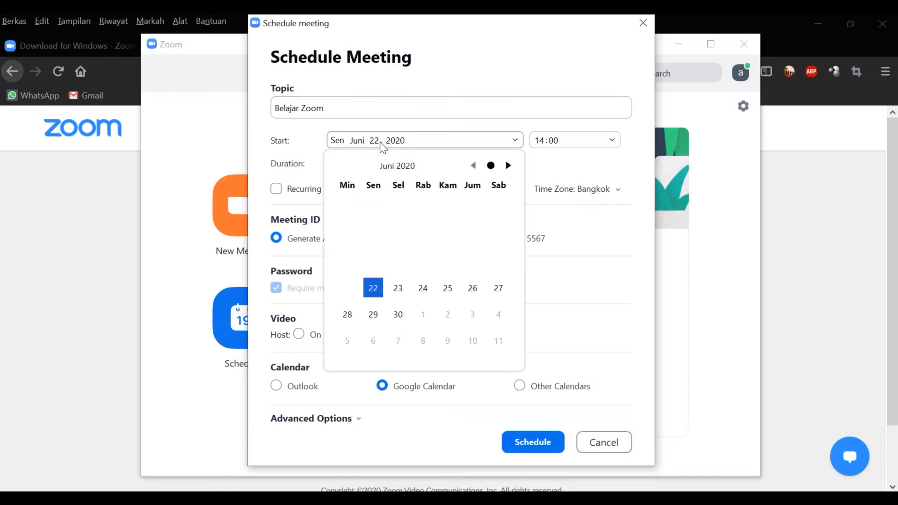
left_click(397, 288)
left_click(541, 148)
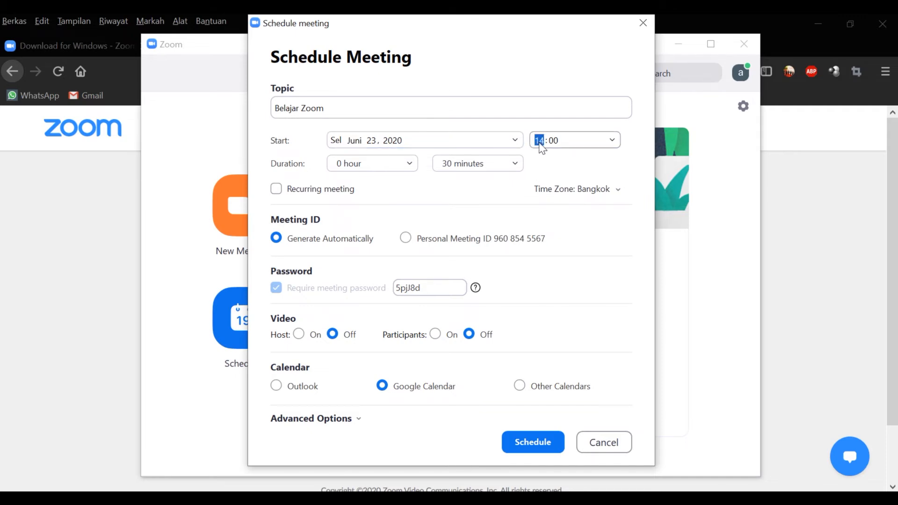
left_click(612, 140)
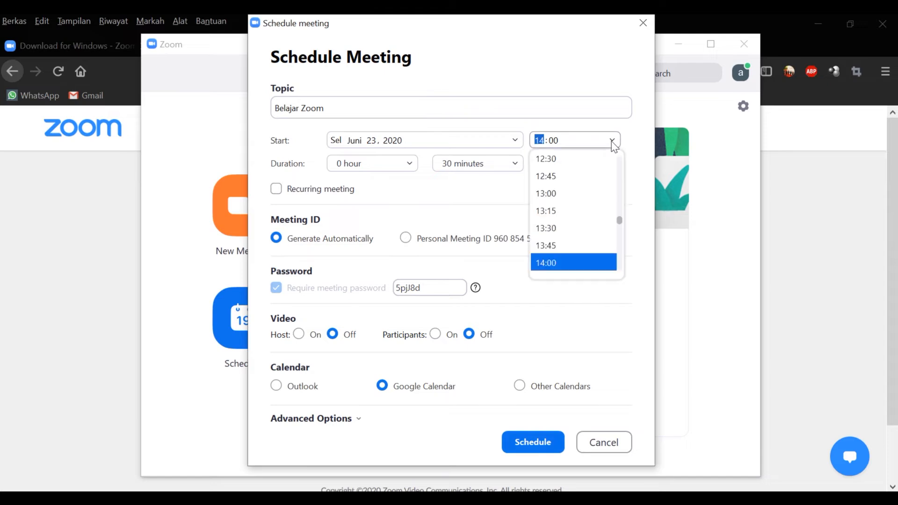
scroll(608, 183, "up", 9)
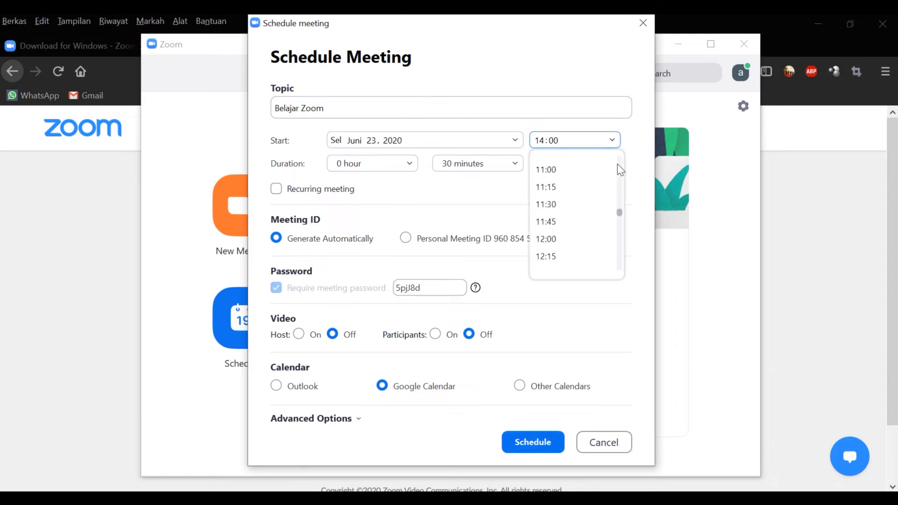
scroll(619, 215, "down", 2)
left_click(613, 219)
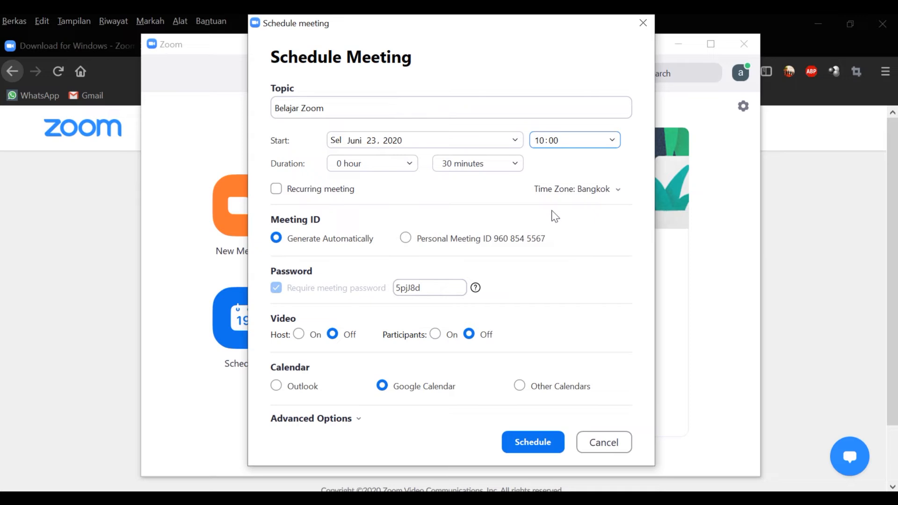
Step: Keep the meeting duration at 0 hours 30 minutes after trying 1 hour
left_click(386, 169)
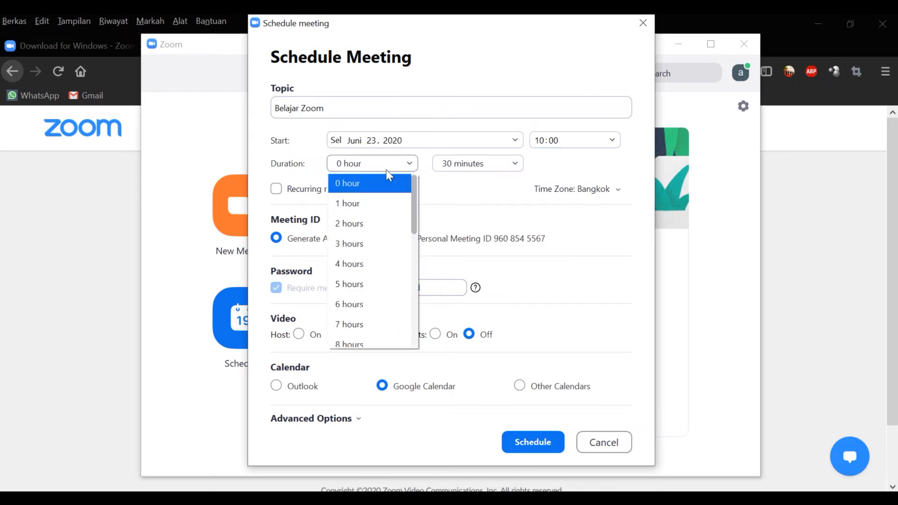
left_click(369, 205)
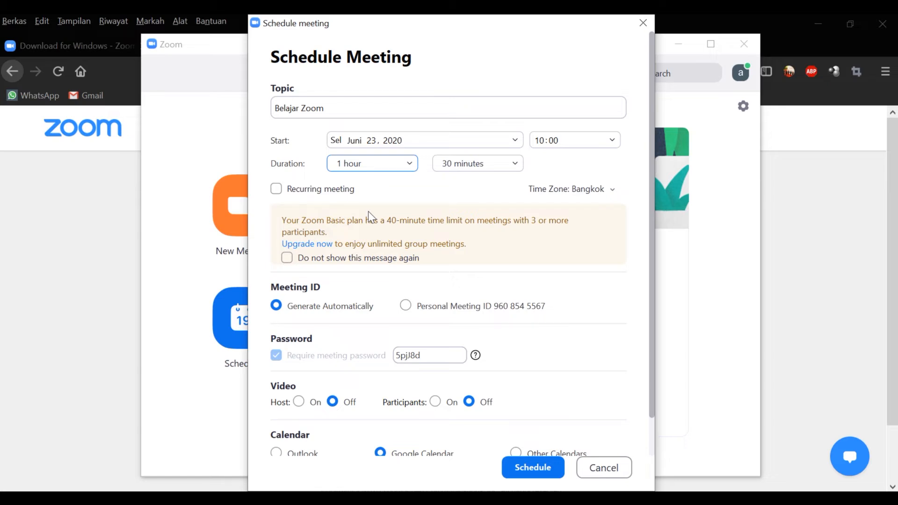
left_click(388, 164)
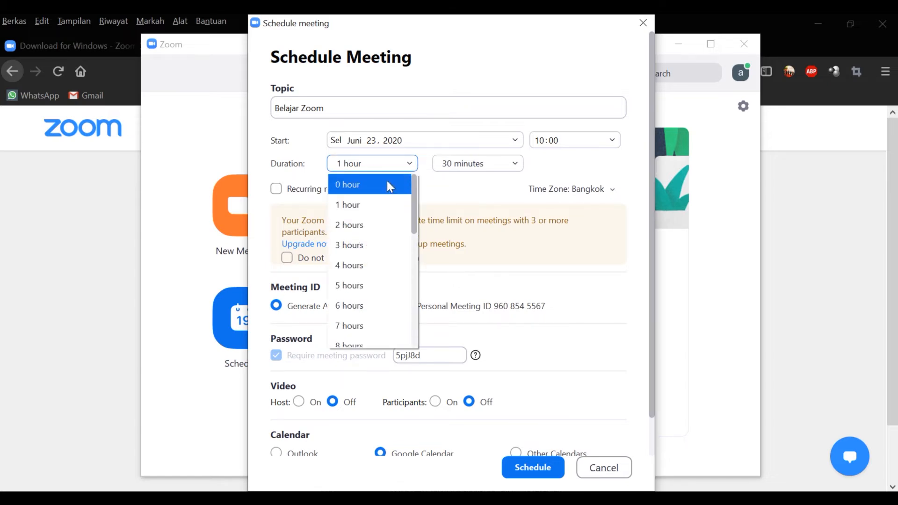
left_click(389, 185)
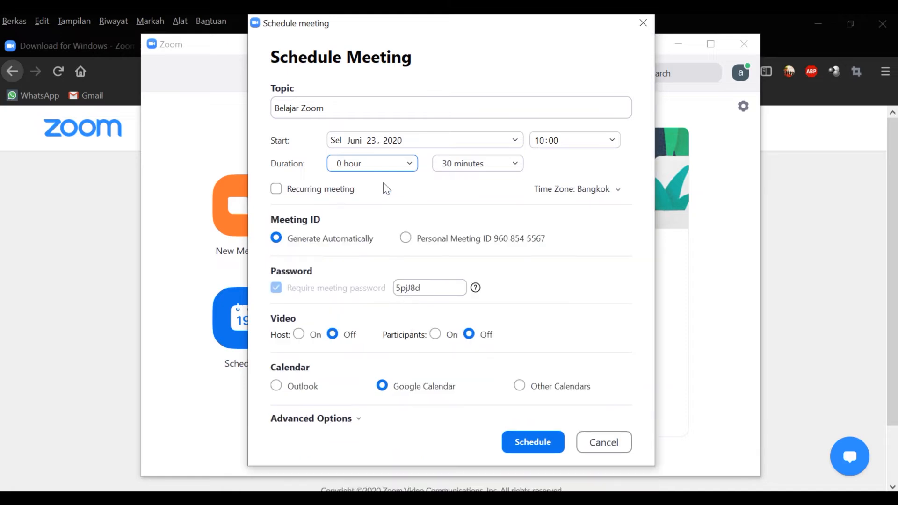
left_click(499, 166)
left_click(499, 166)
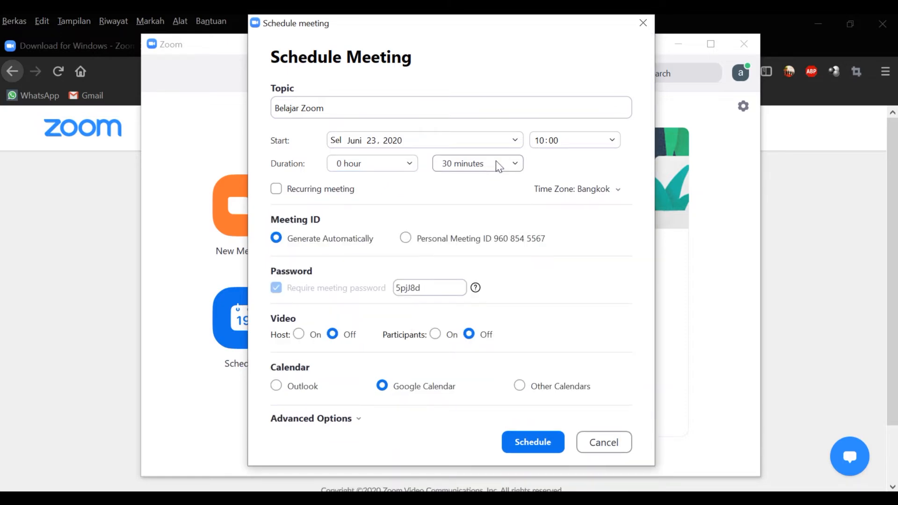
left_click(499, 166)
Step: Replace the meeting password, turn Host and Participants video On, and schedule the meeting
double_click(454, 287)
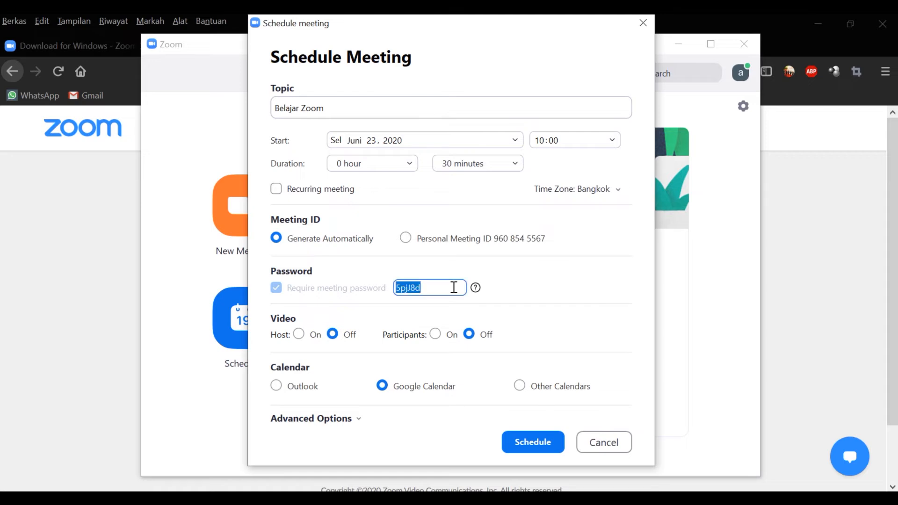
type("123456")
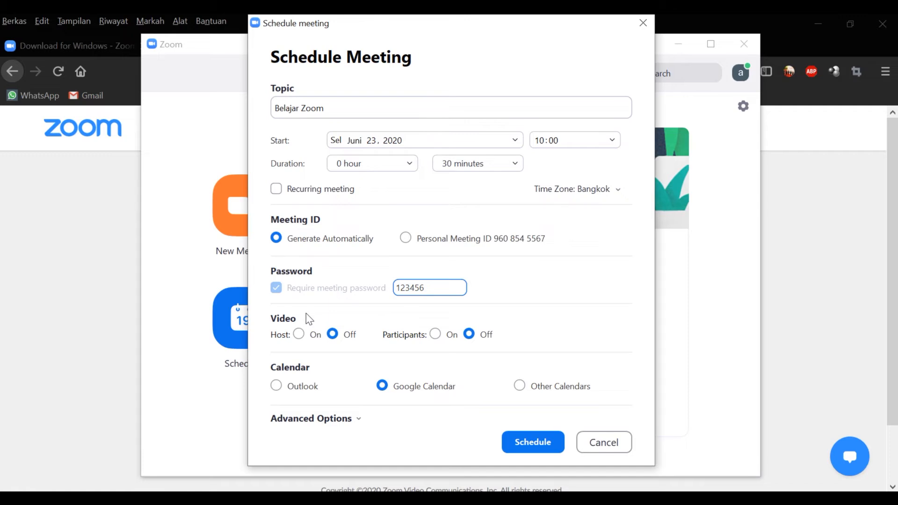
left_click(302, 334)
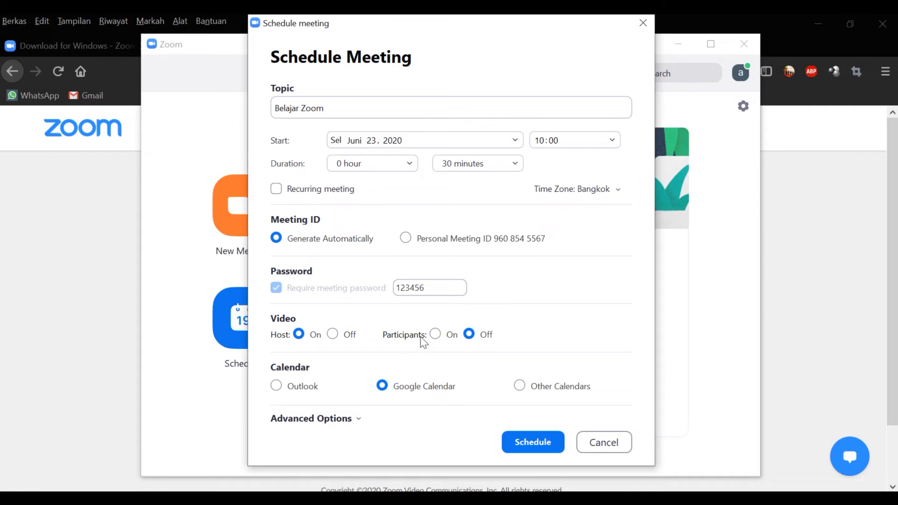
left_click(437, 335)
left_click(515, 442)
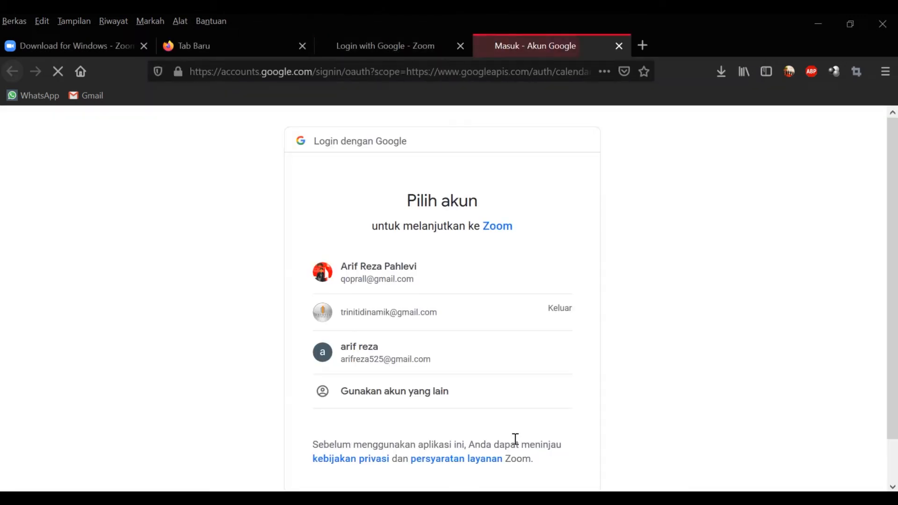
Step: Choose the Google account and allow Zoom to view and edit events in all calendars
left_click(504, 356)
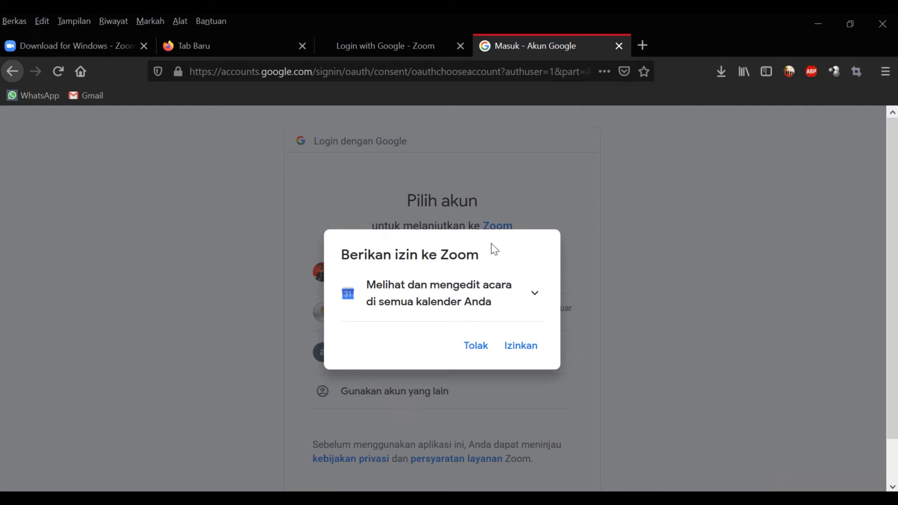
left_click(509, 349)
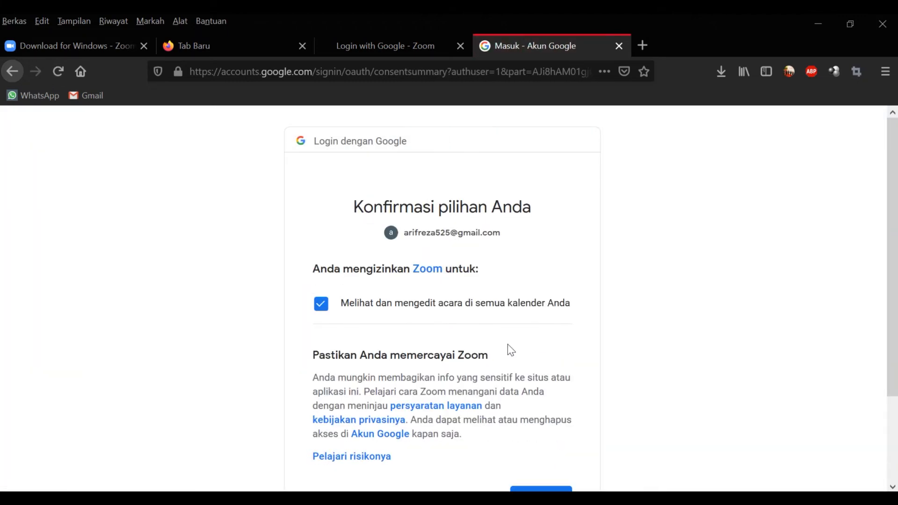
scroll(510, 350, "down", 3)
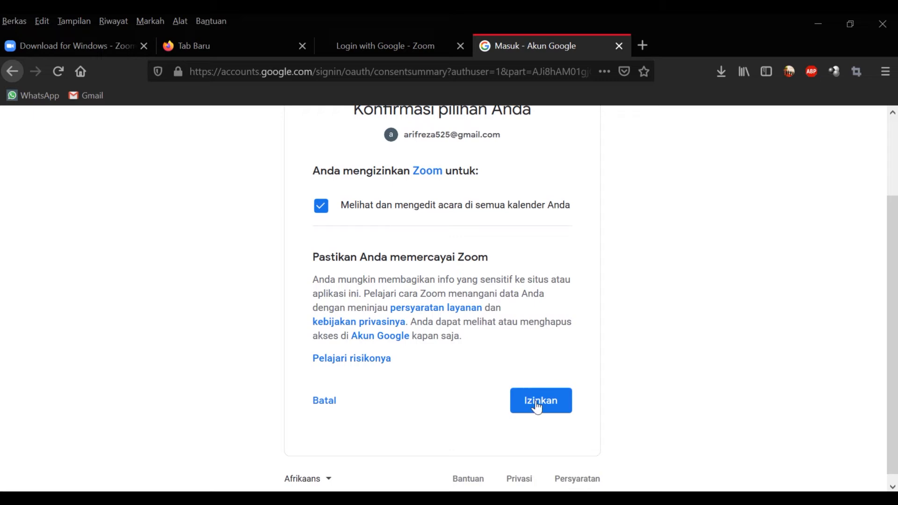
left_click(541, 414)
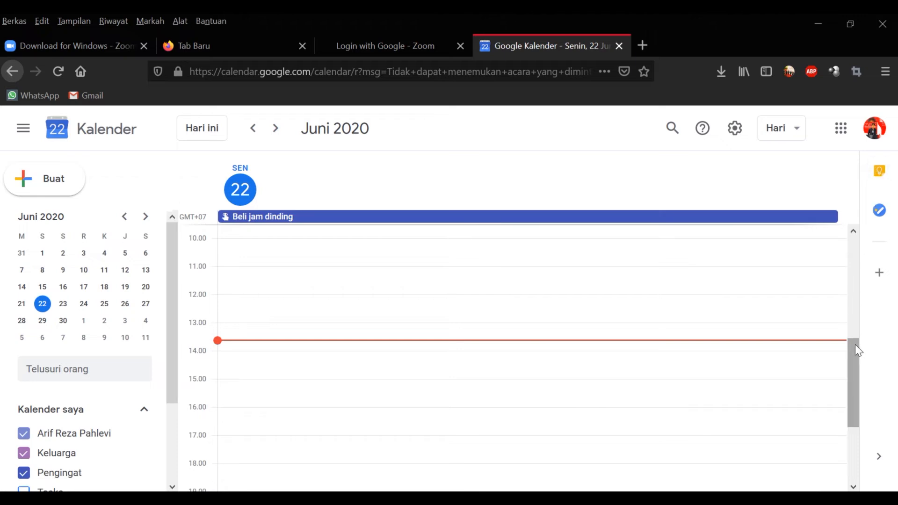
Step: Switch to the other Google account's calendar and view Tuesday 23 June
left_click(873, 132)
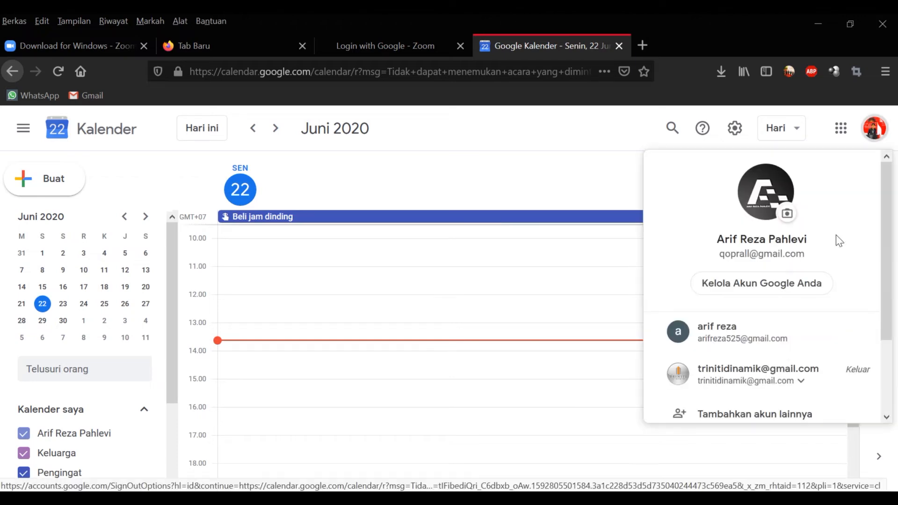
left_click(811, 334)
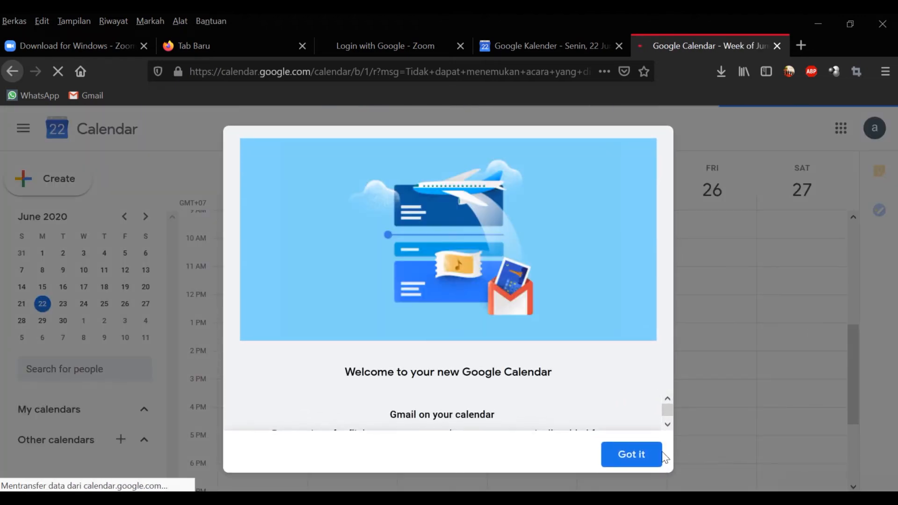
left_click(647, 456)
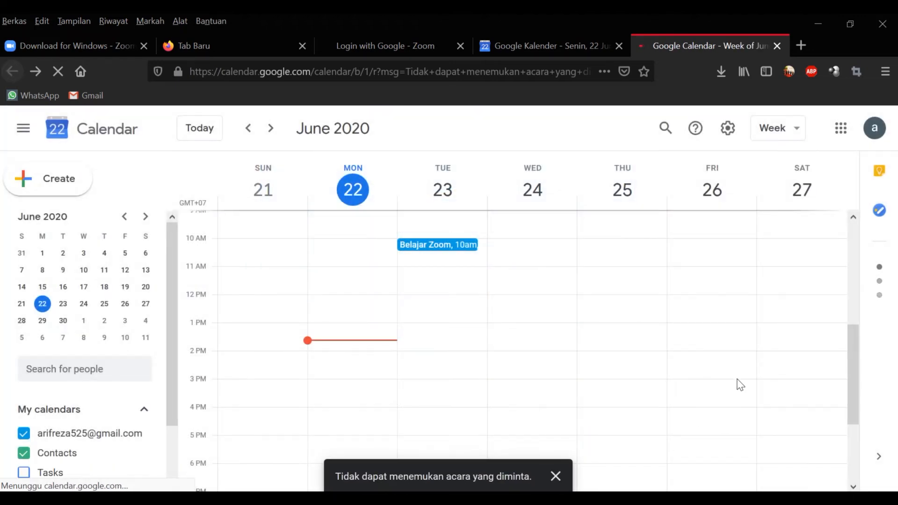
left_click(442, 189)
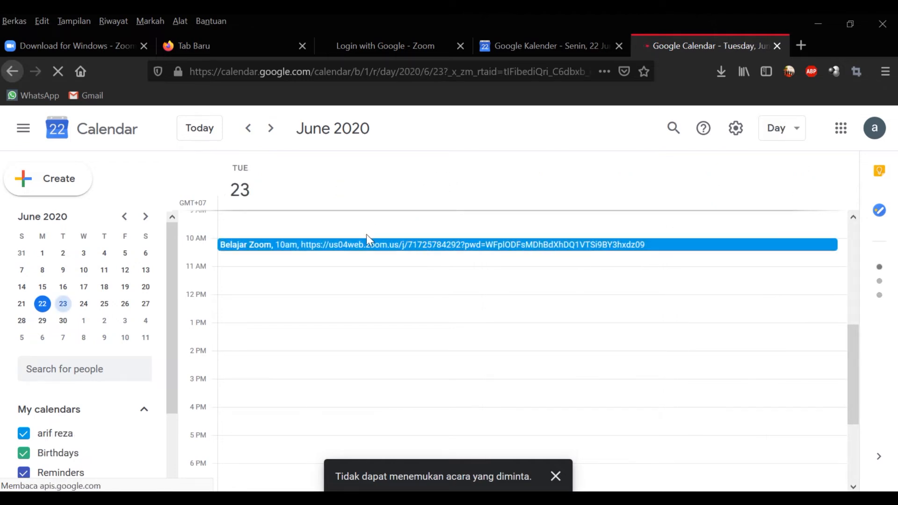
Step: Check the Belajar Zoom event's meeting ID and password, then switch back to Zoom
left_click(346, 247)
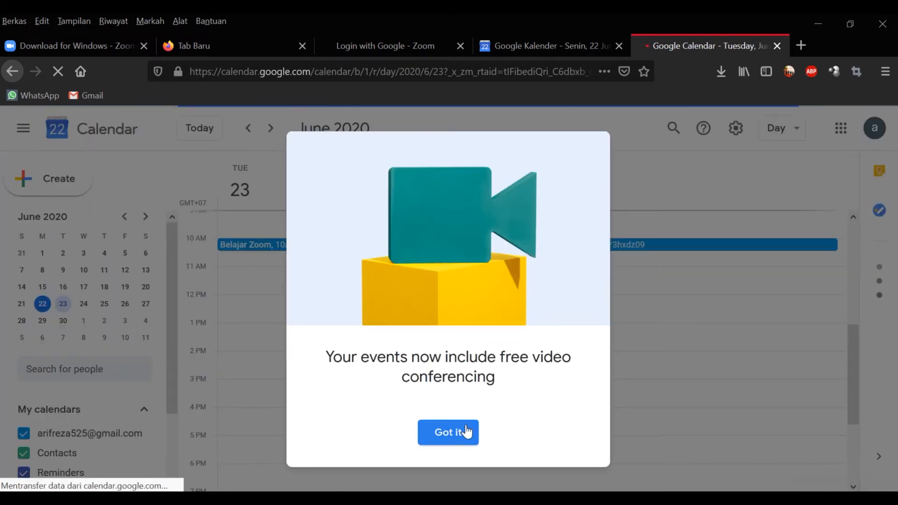
left_click(463, 431)
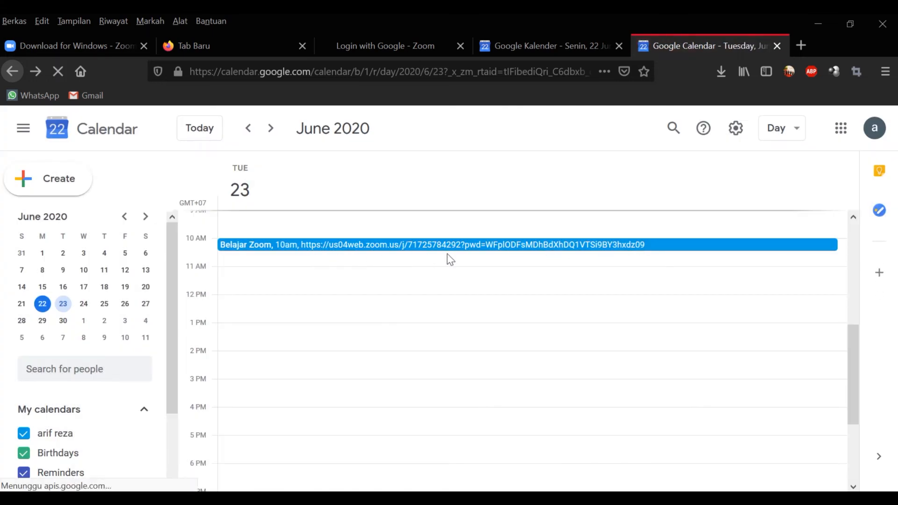
left_click(369, 251)
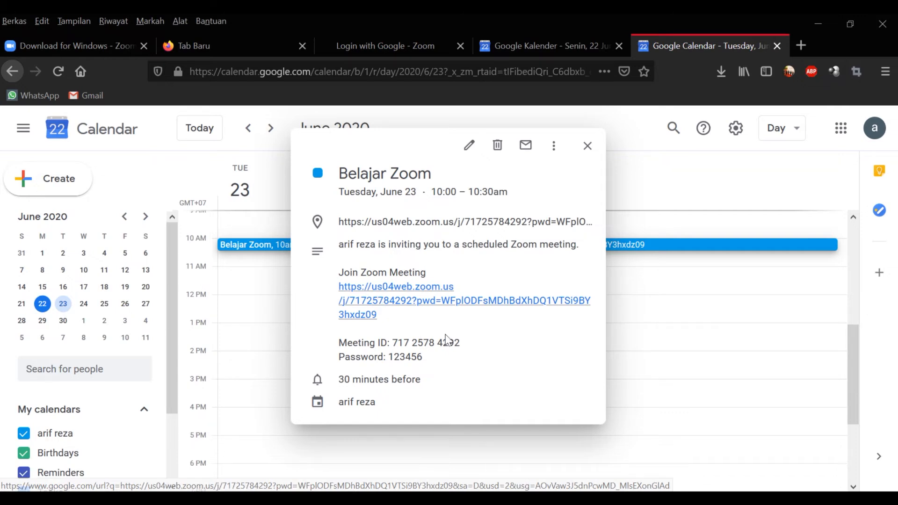
left_click_drag(464, 343, 394, 343)
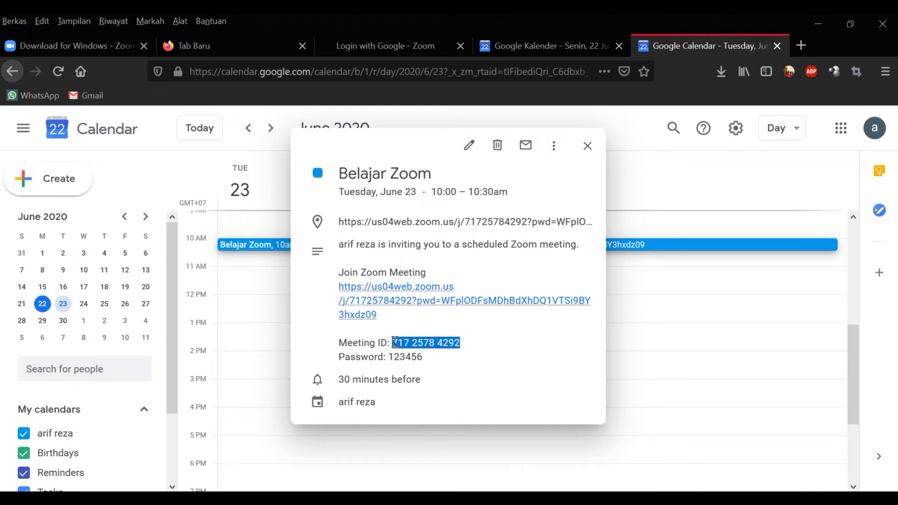
double_click(415, 356)
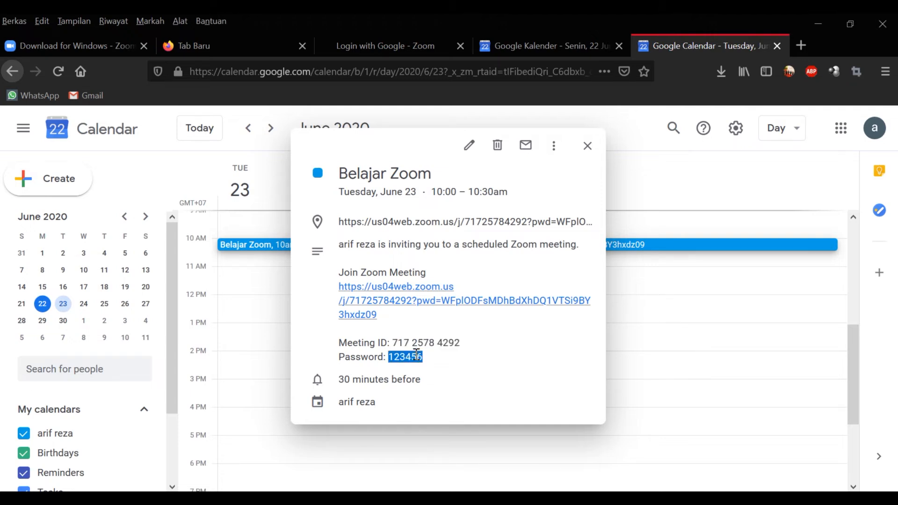
left_click(587, 146)
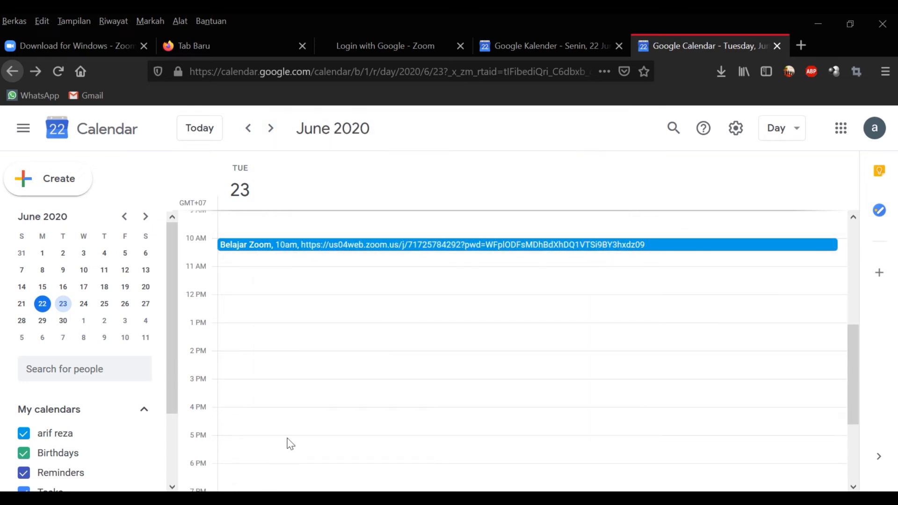
key("alt+Tab")
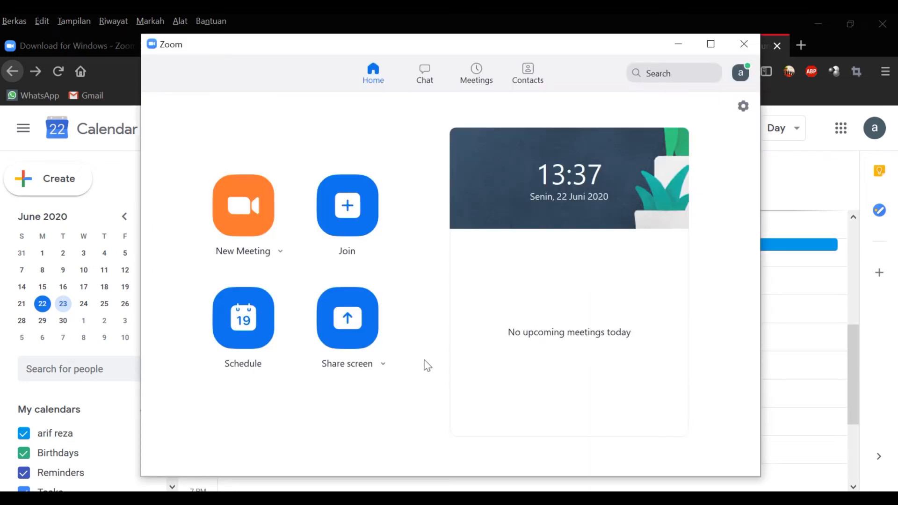
Step: Check Recorded and Upcoming meetings, then inspect Belajar Zoom's edit dialog and Advanced Options without saving
left_click(473, 79)
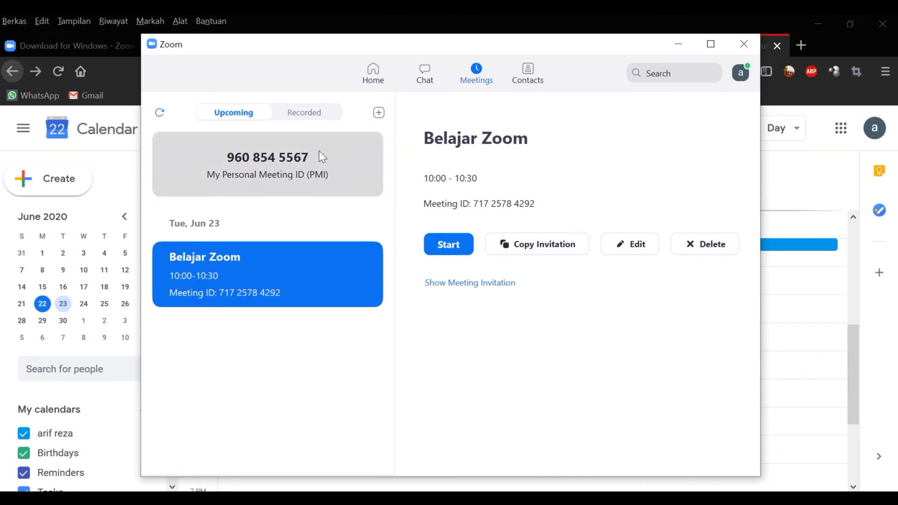
left_click(309, 117)
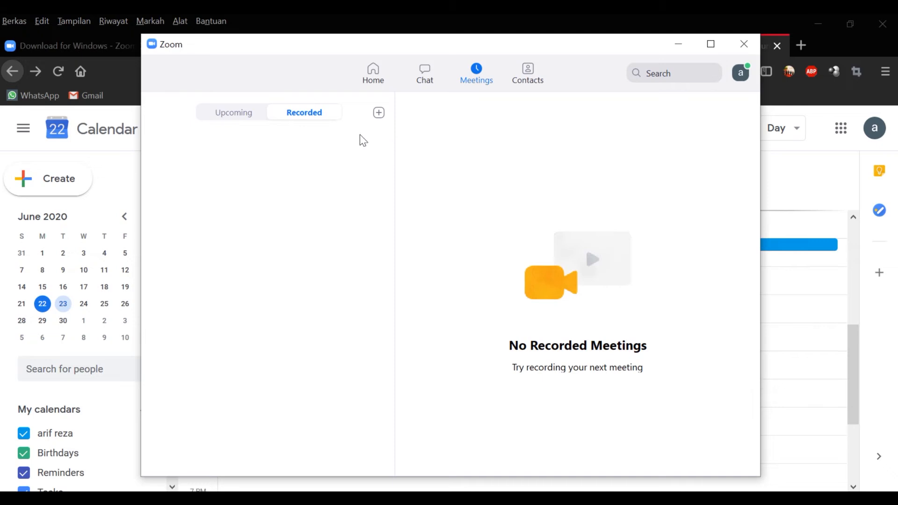
left_click(254, 115)
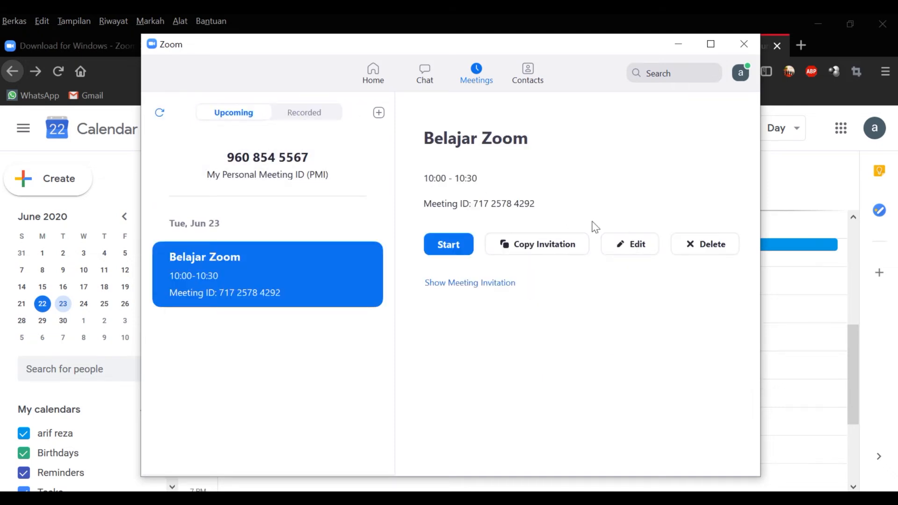
left_click(619, 245)
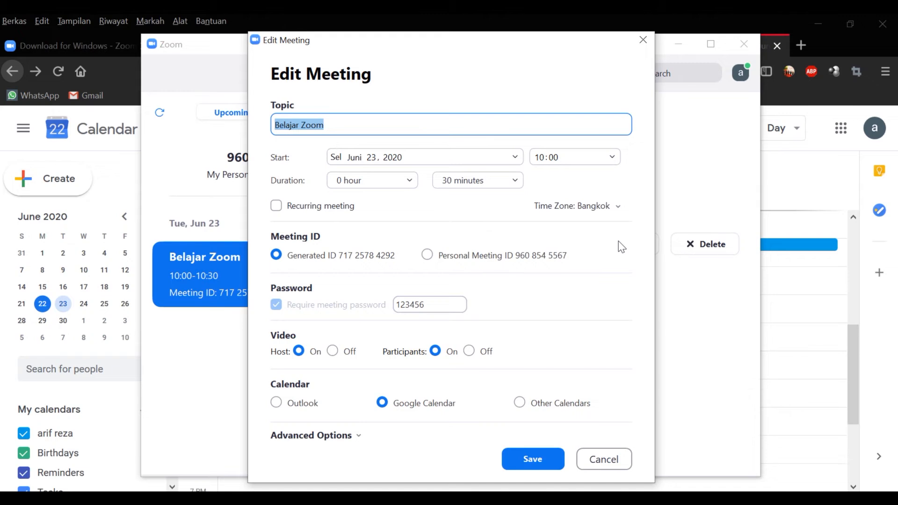
left_click(356, 435)
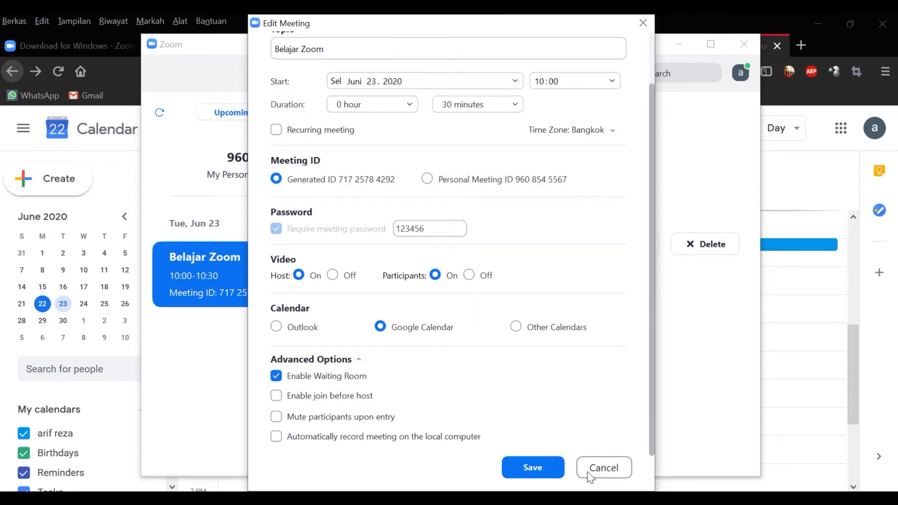
left_click(613, 468)
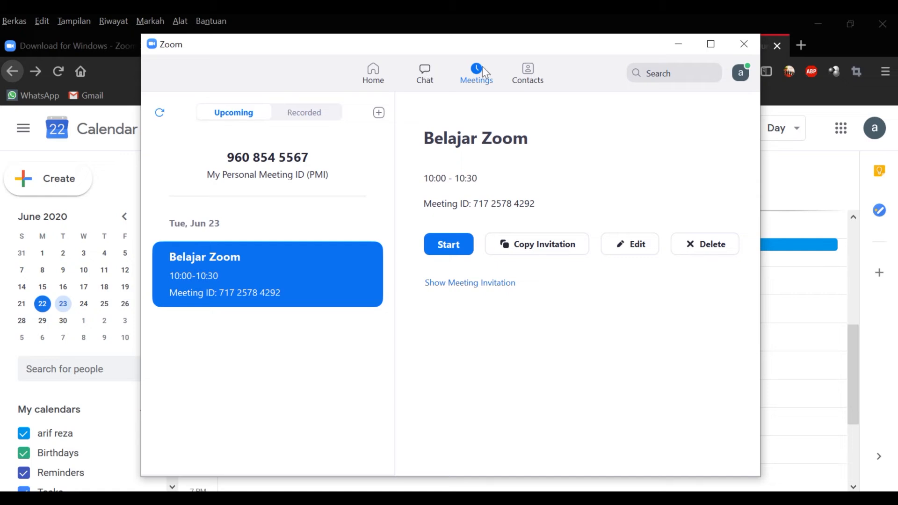
Step: In the Chat area, dismiss both tips and toggle the RECENT sorting dropdown
left_click(433, 76)
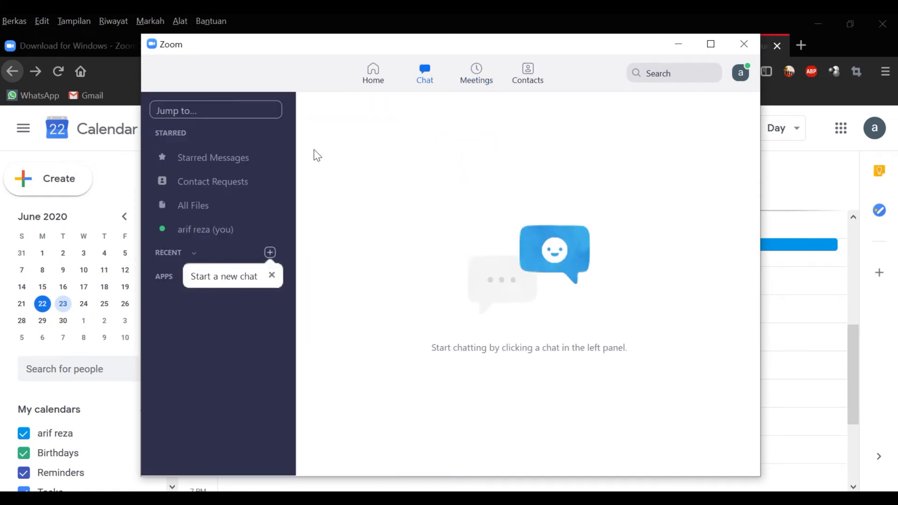
left_click(272, 275)
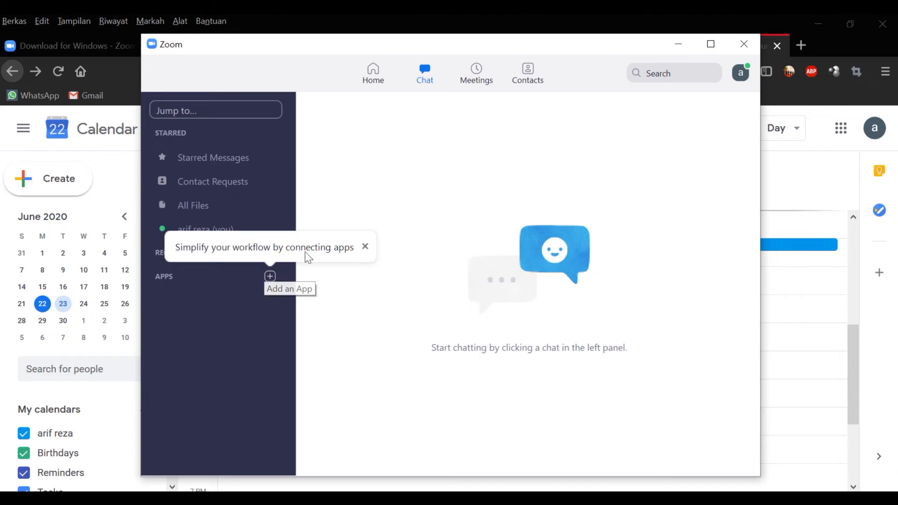
left_click(365, 246)
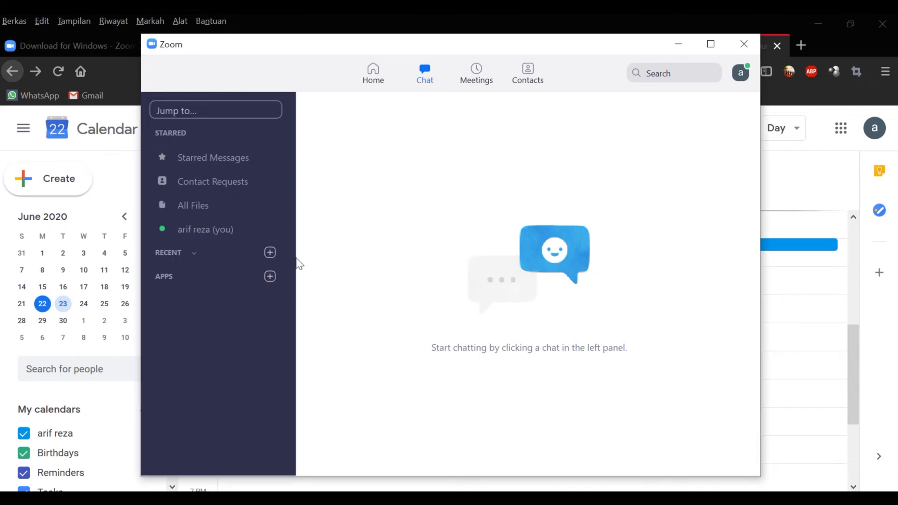
left_click(194, 253)
left_click(193, 253)
left_click(193, 253)
left_click(380, 70)
Step: Return to the Home page and start a new instant meeting
left_click(380, 70)
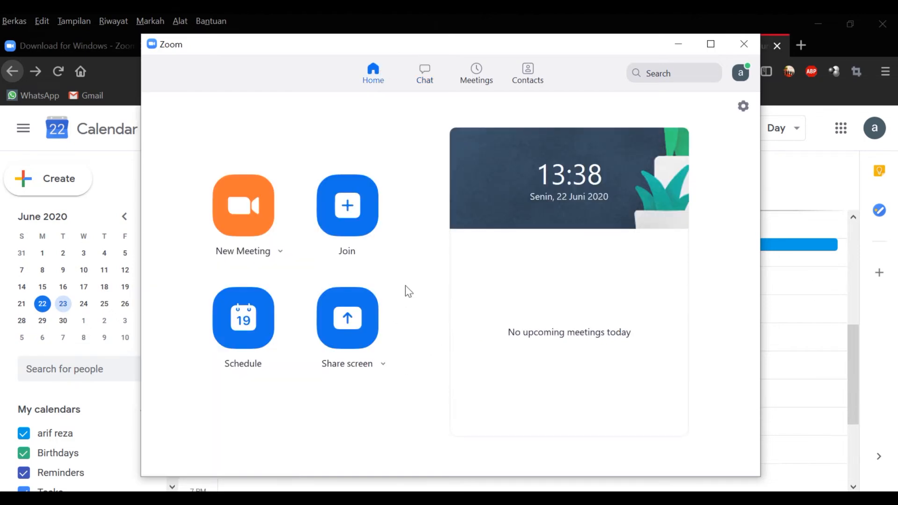
key("alt+Tab")
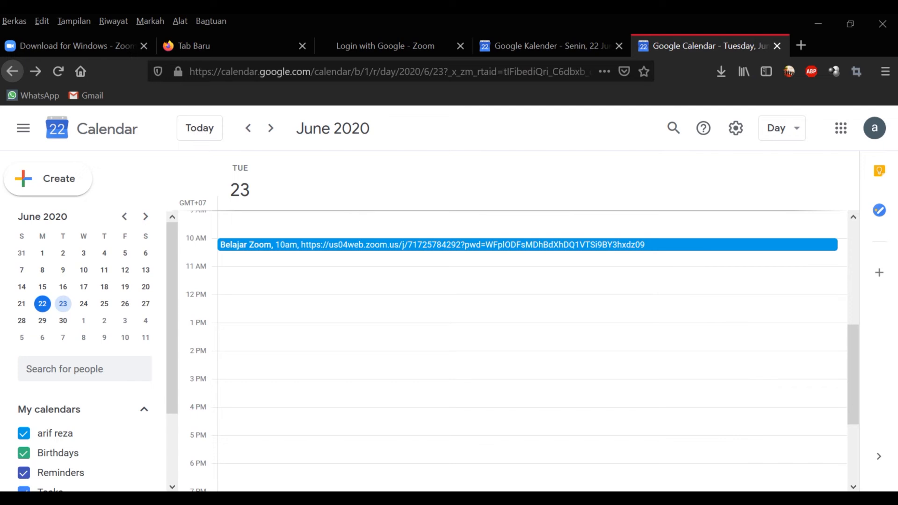
key("alt+Tab")
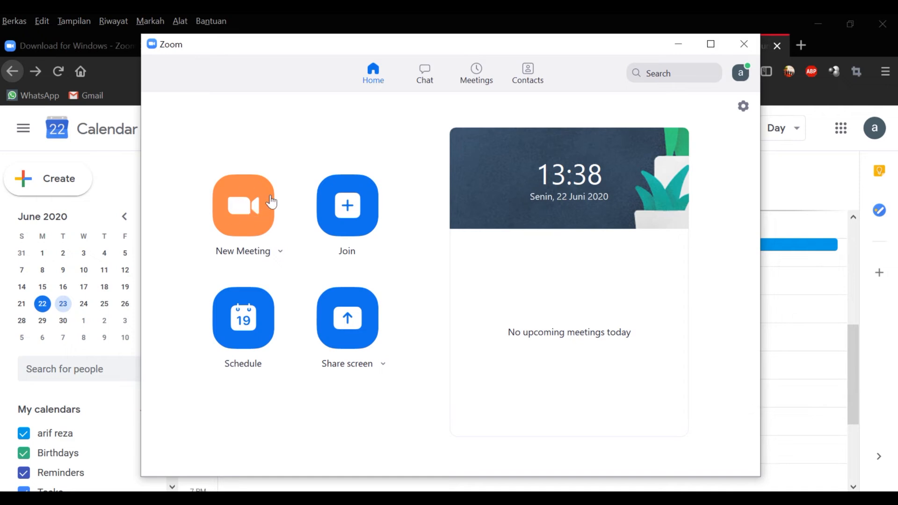
left_click(254, 211)
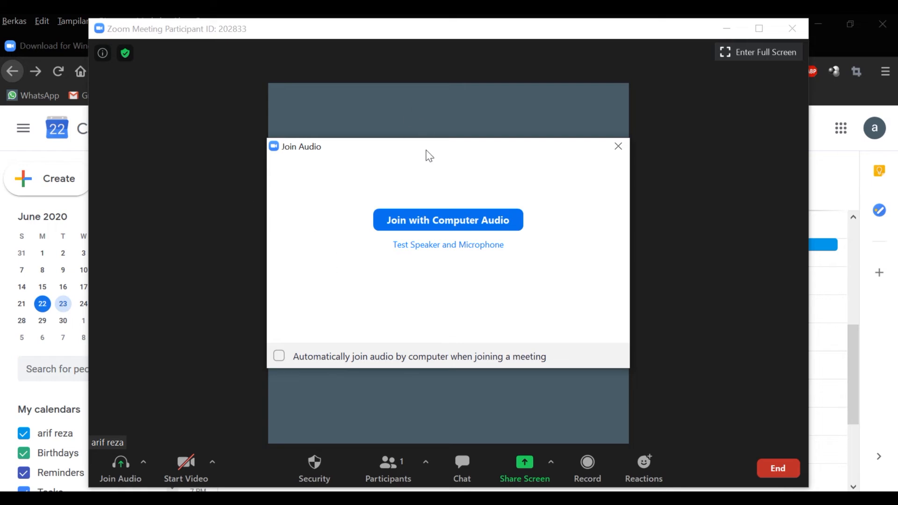
Step: Tick 'Automatically join audio by computer' and join the meeting with computer audio
left_click(279, 357)
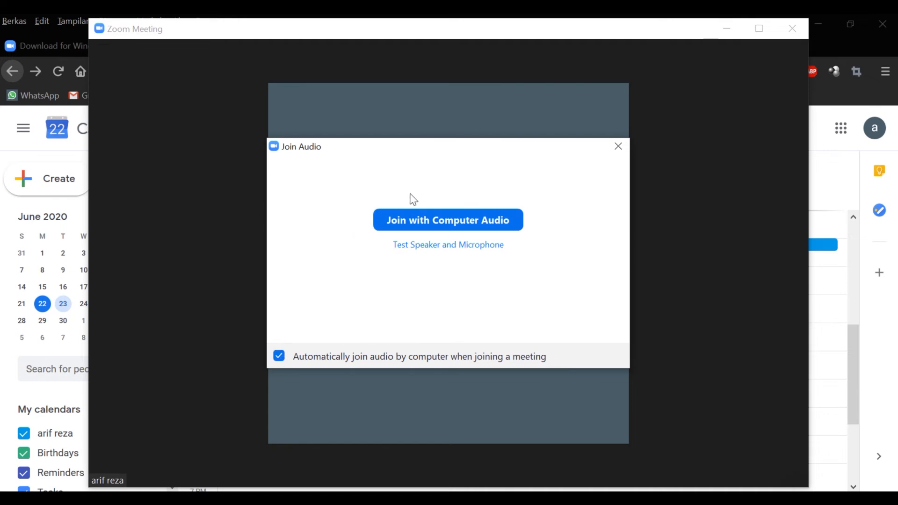
left_click(423, 213)
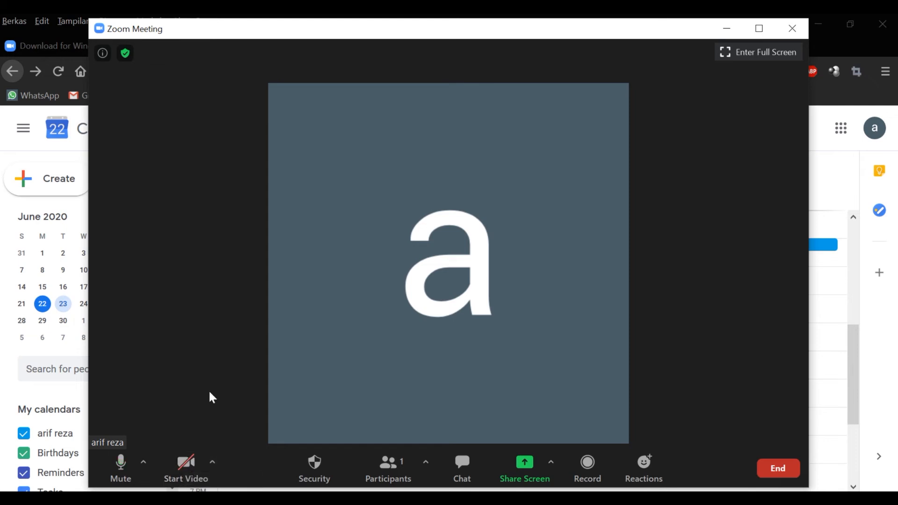
Step: Turn on the camera and test muting and unmuting the microphone
left_click(186, 466)
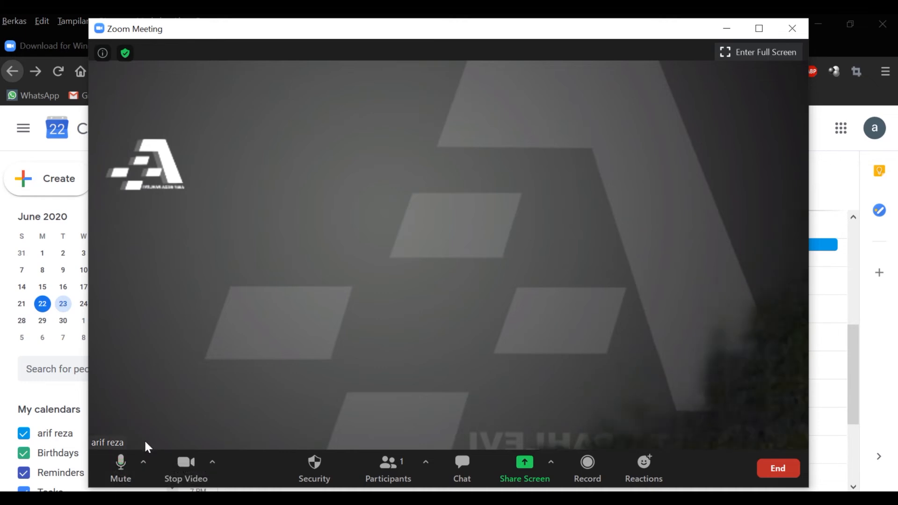
left_click(124, 467)
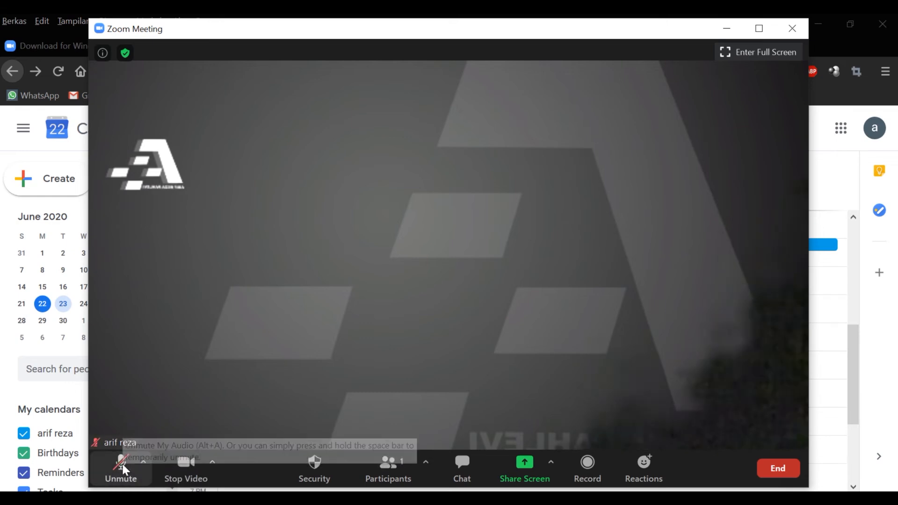
left_click(123, 467)
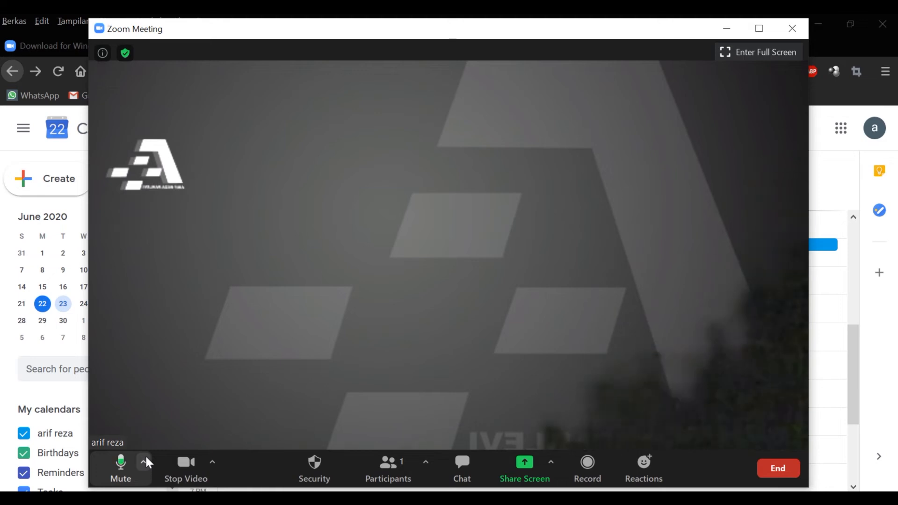
Step: Review the microphone and speaker choices and the full audio settings, then close them
left_click(145, 462)
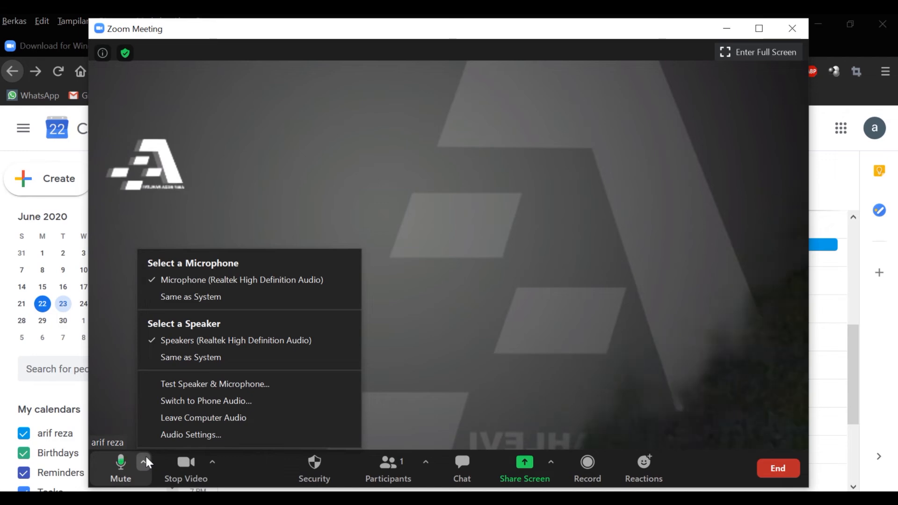
left_click(177, 433)
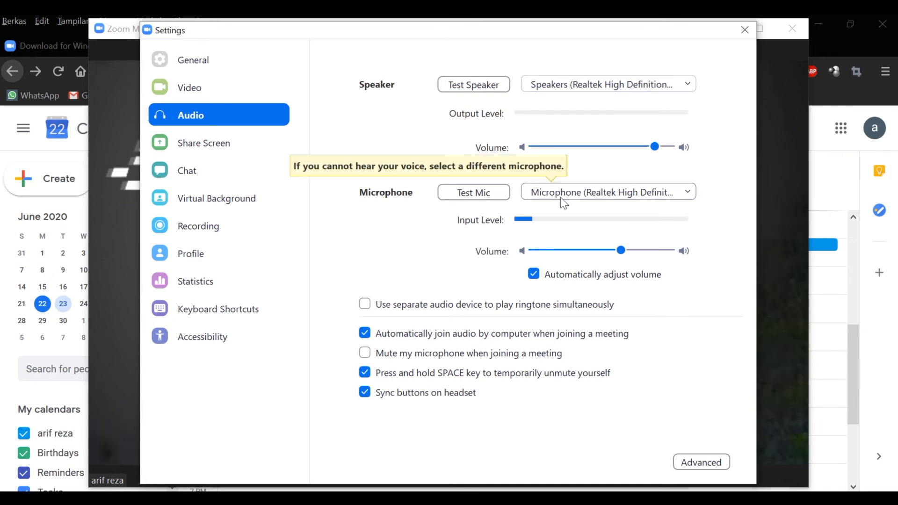
left_click(745, 29)
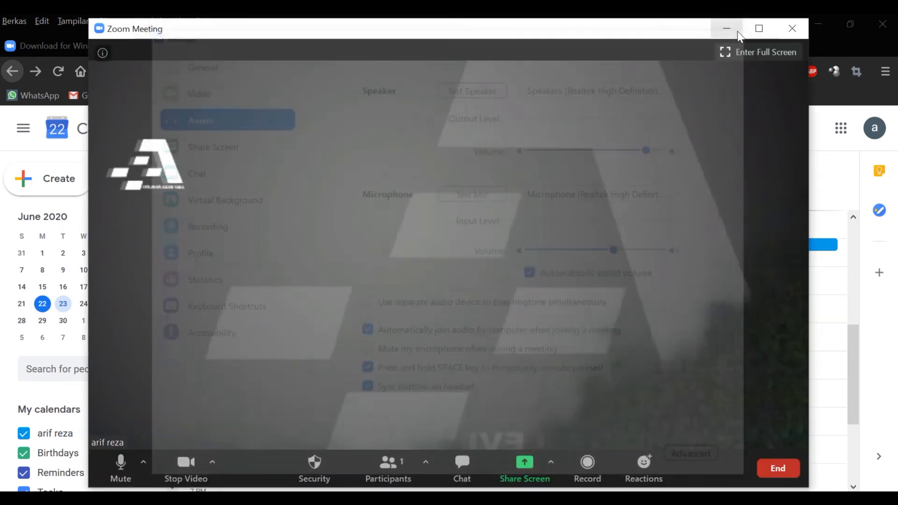
Step: Review the phone dial-in details (meeting ID, participant ID, password), then show the camera choices
left_click(143, 463)
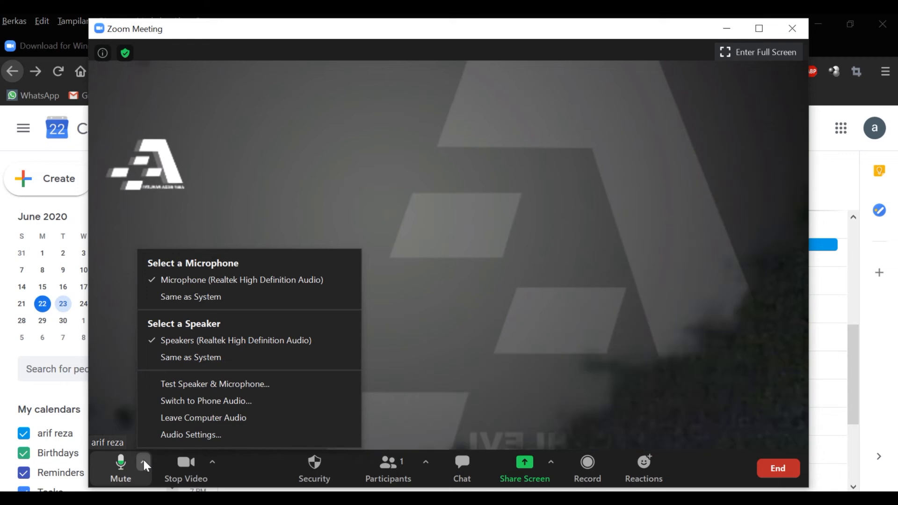
left_click(216, 402)
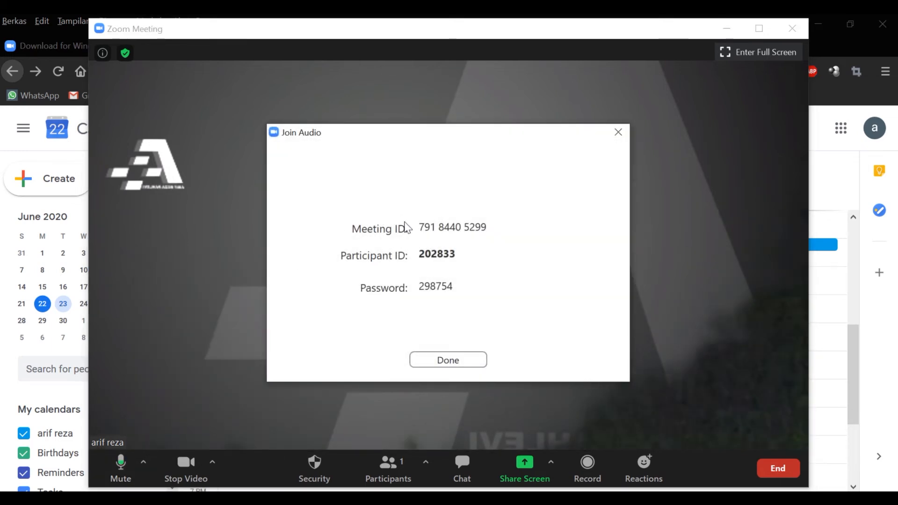
left_click_drag(419, 227, 499, 218)
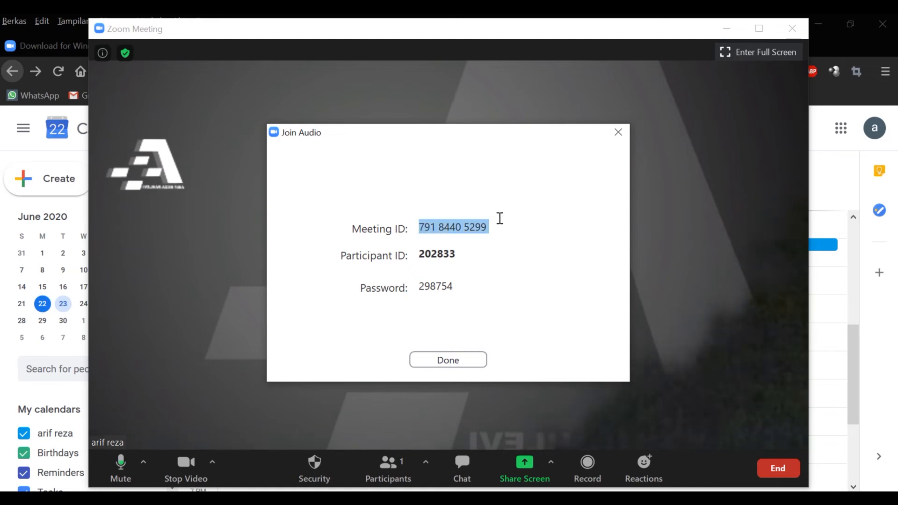
double_click(448, 259)
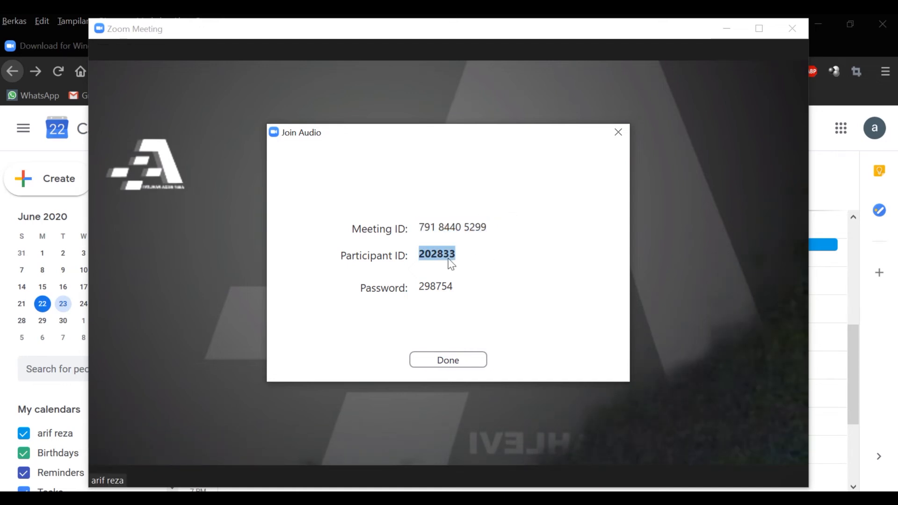
double_click(439, 289)
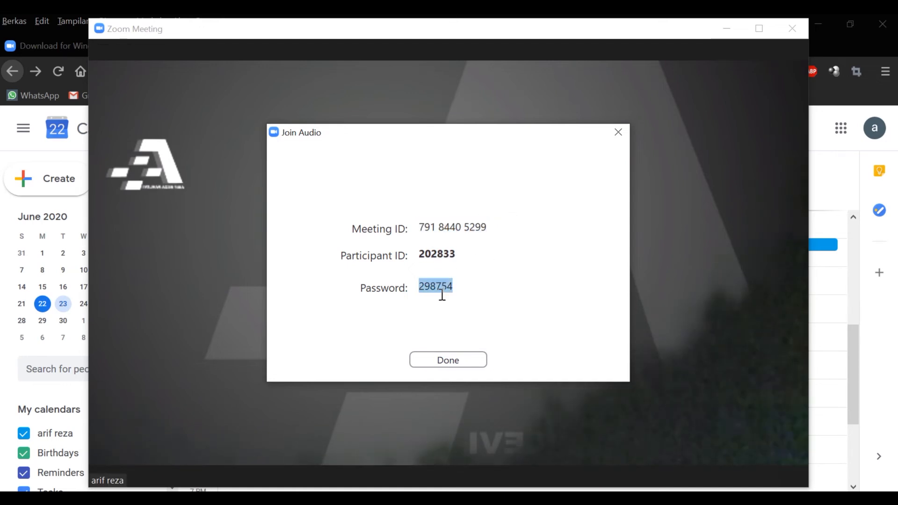
left_click(453, 359)
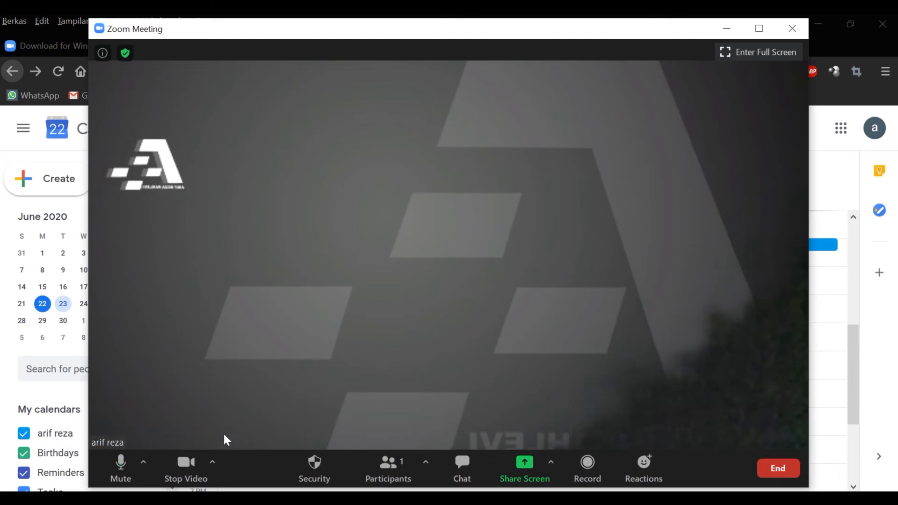
left_click(214, 462)
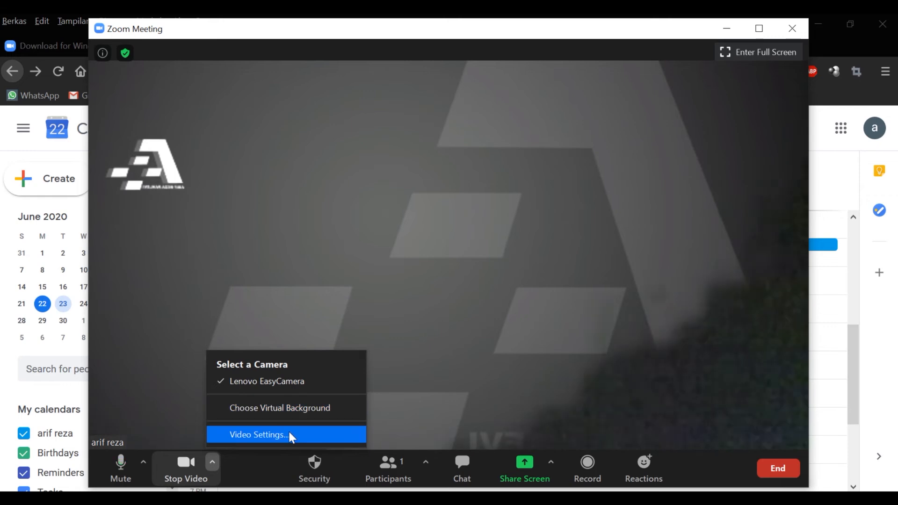
Step: Turn the camera video off and allow participants to use Share Screen under Security
left_click(251, 482)
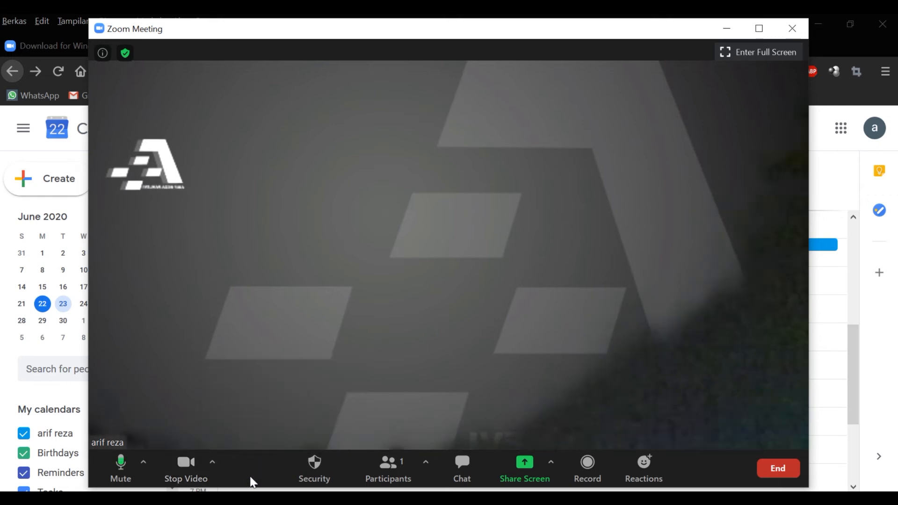
left_click(190, 475)
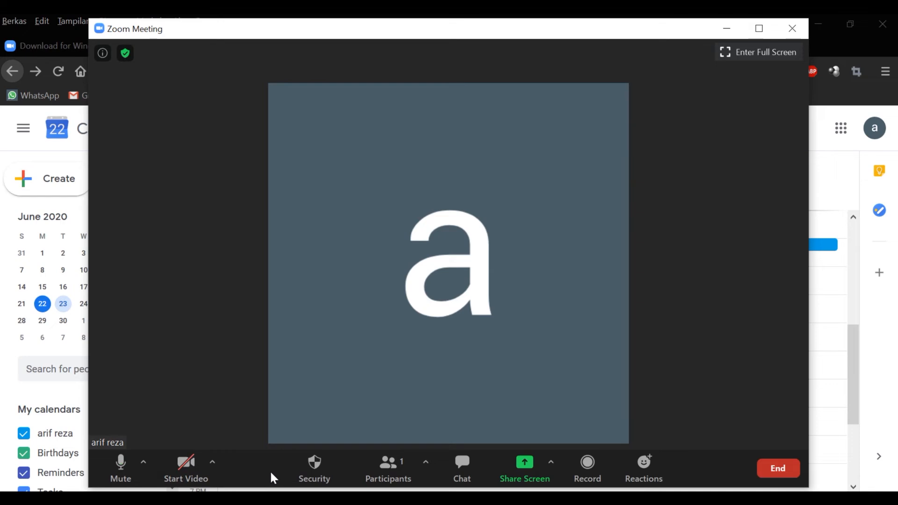
left_click(318, 465)
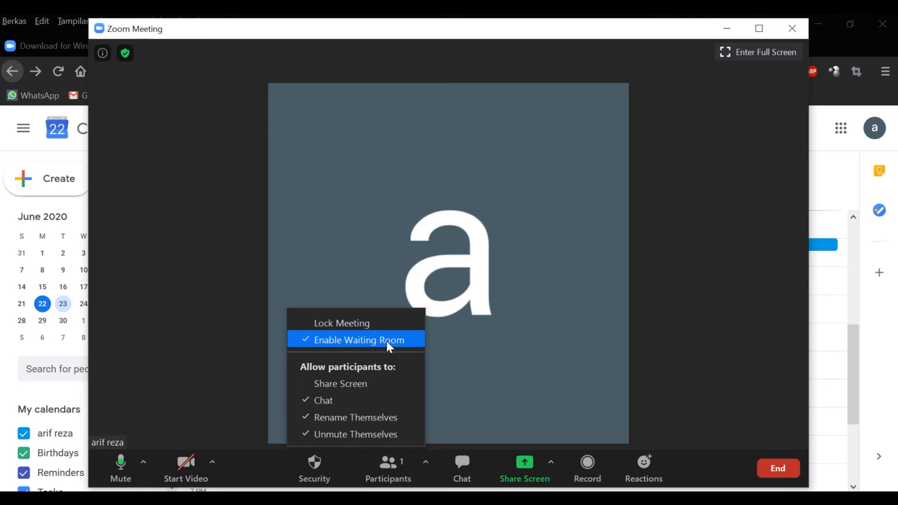
left_click(341, 383)
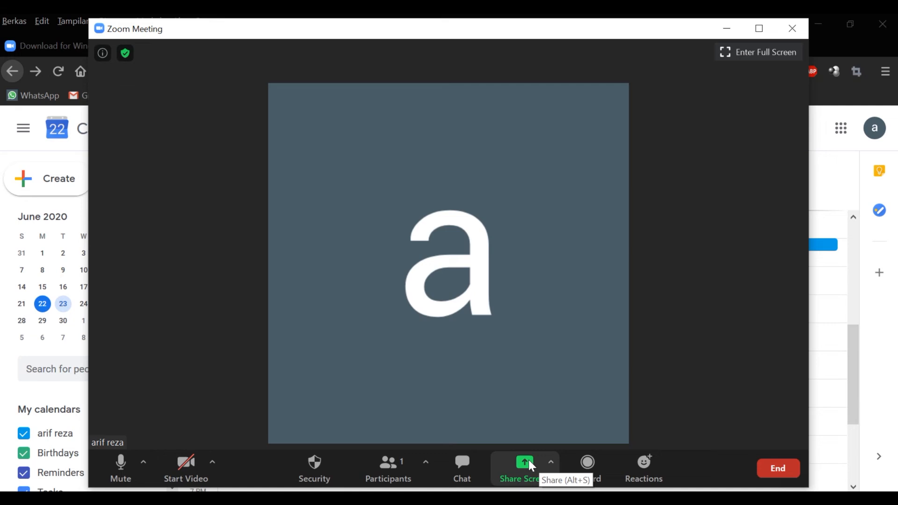
left_click(333, 469)
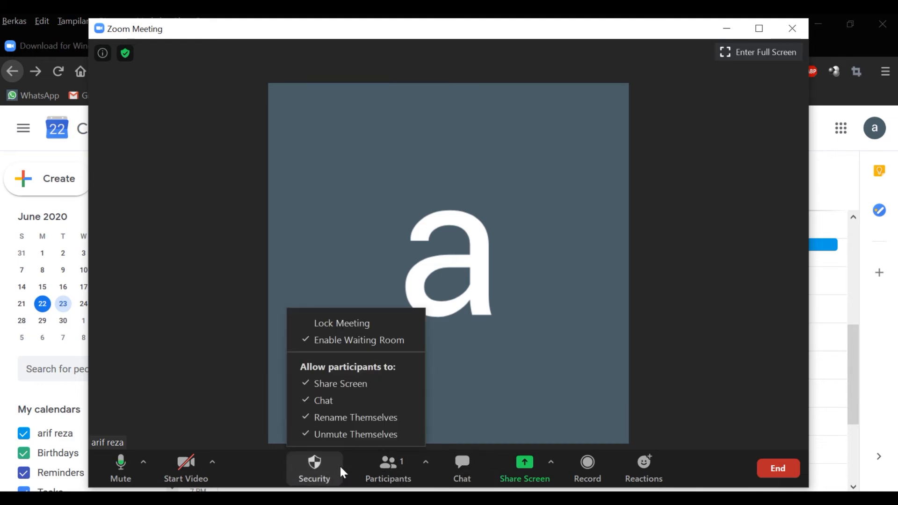
Step: Show the Participants panel, check its more-options menu, and open the Invite window
left_click(398, 471)
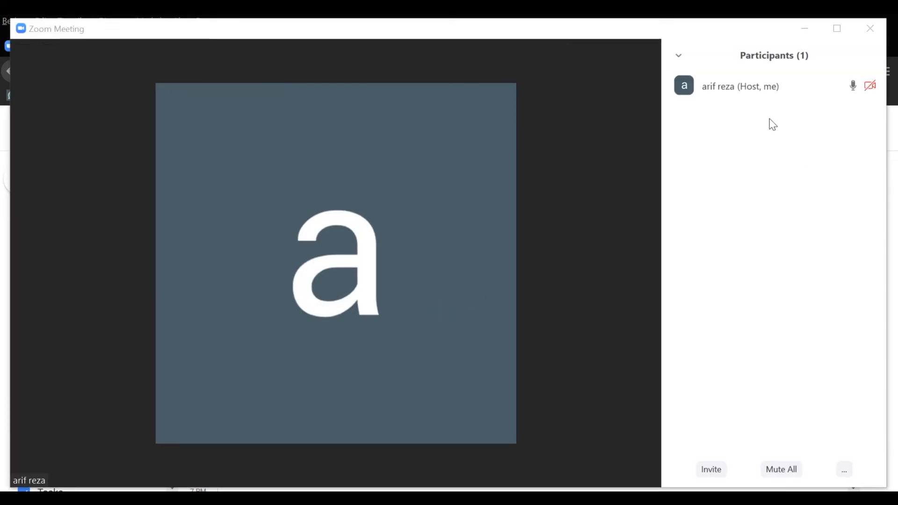
mouse_move(573, 392)
left_click(846, 471)
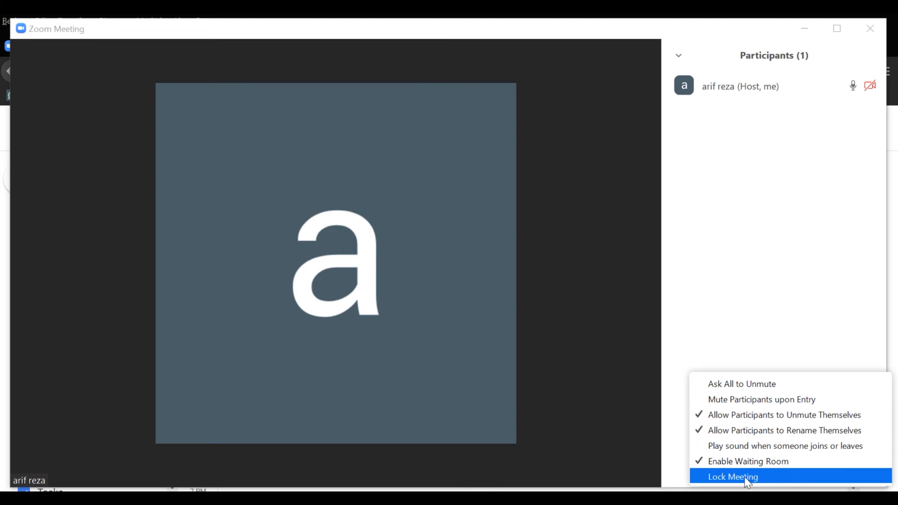
left_click(772, 342)
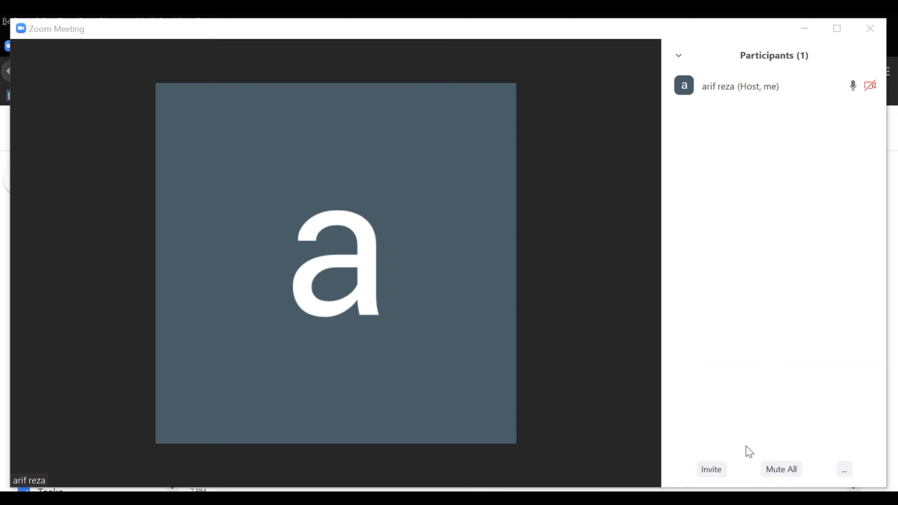
mouse_move(541, 459)
left_click(711, 467)
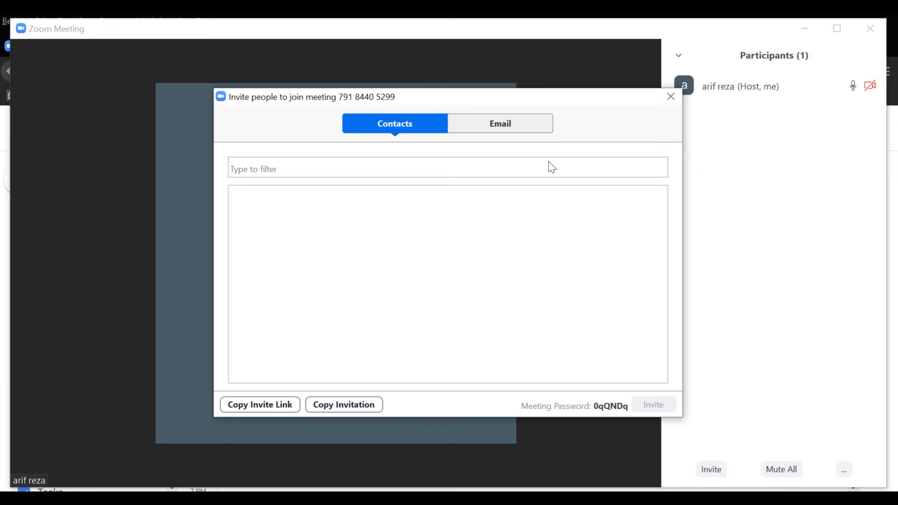
Step: View the invite dialog's Email tab services, then close the dialog
left_click(521, 122)
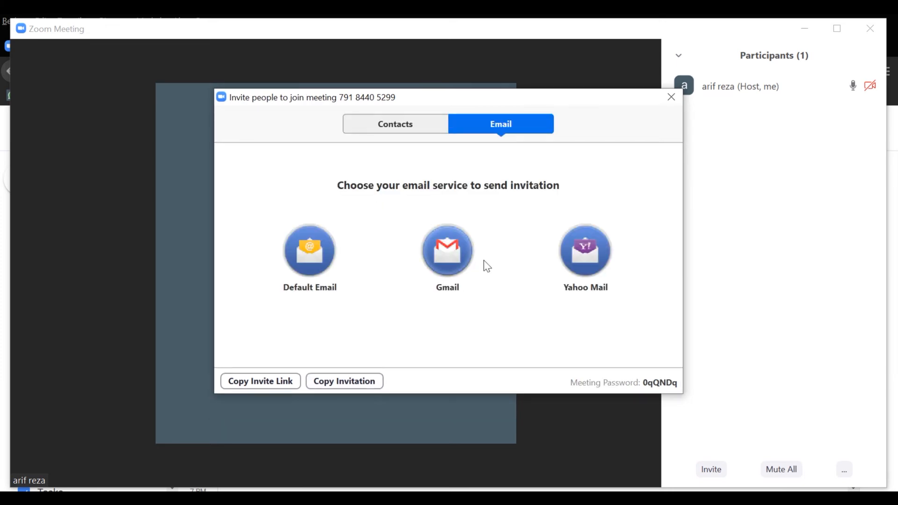
left_click(672, 98)
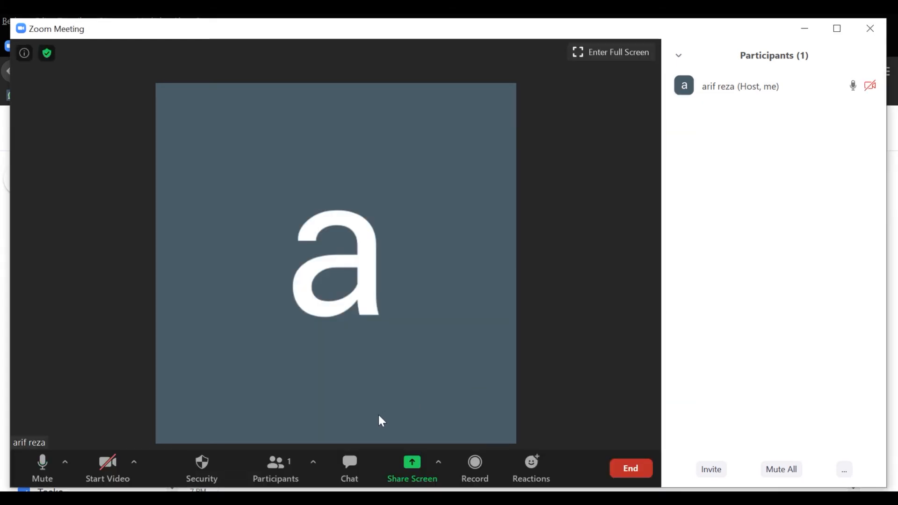
Step: Open the Group Chat and check its To: Everyone recipient list
left_click(345, 476)
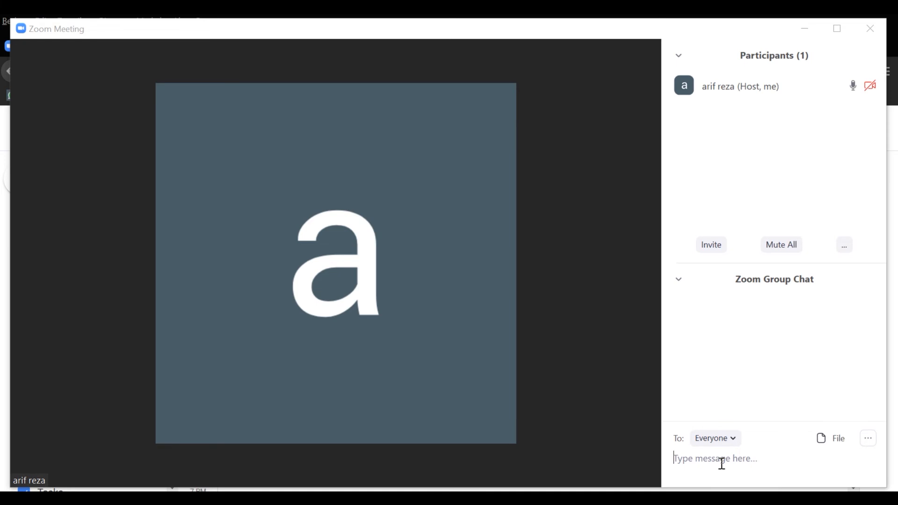
left_click(733, 438)
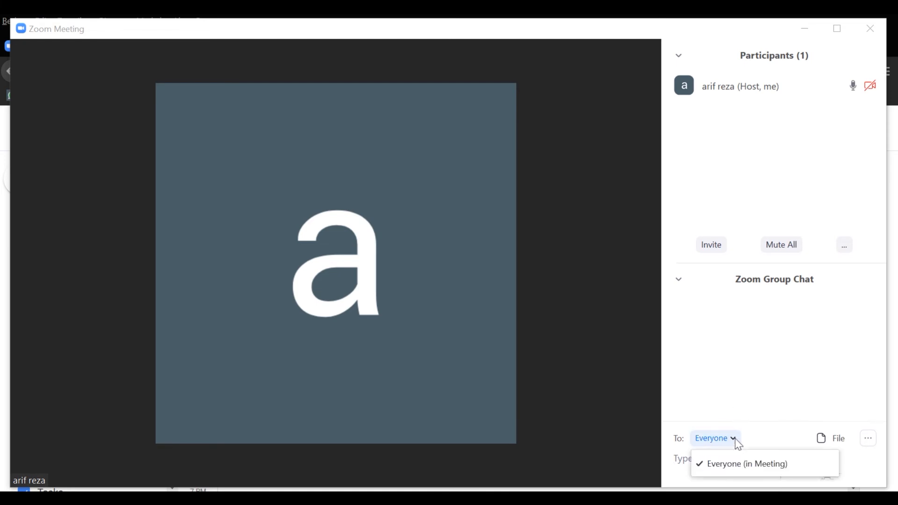
left_click(736, 441)
left_click(735, 440)
left_click(737, 443)
left_click(737, 443)
left_click(737, 442)
left_click(737, 443)
left_click(737, 443)
left_click(738, 443)
left_click(739, 444)
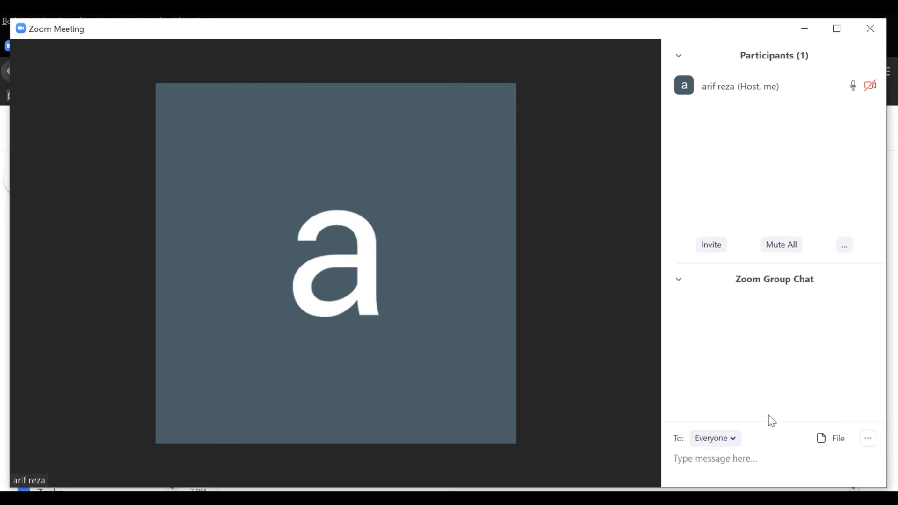
Step: Look over the chat's File sharing sources and the more-options chat permissions menu
left_click(825, 439)
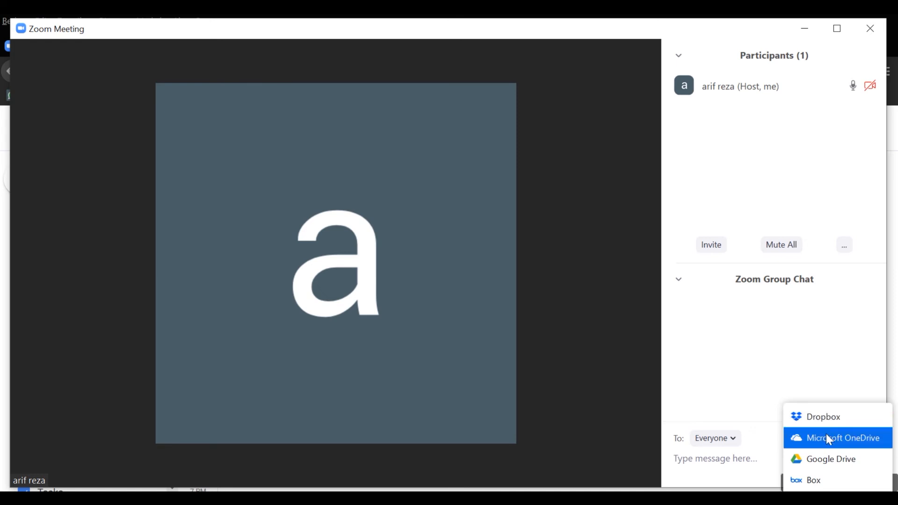
left_click(769, 409)
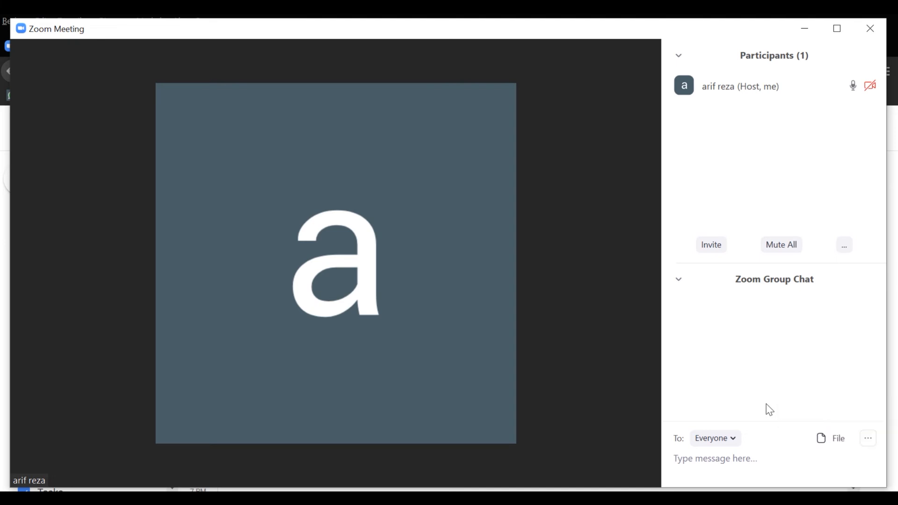
left_click(871, 443)
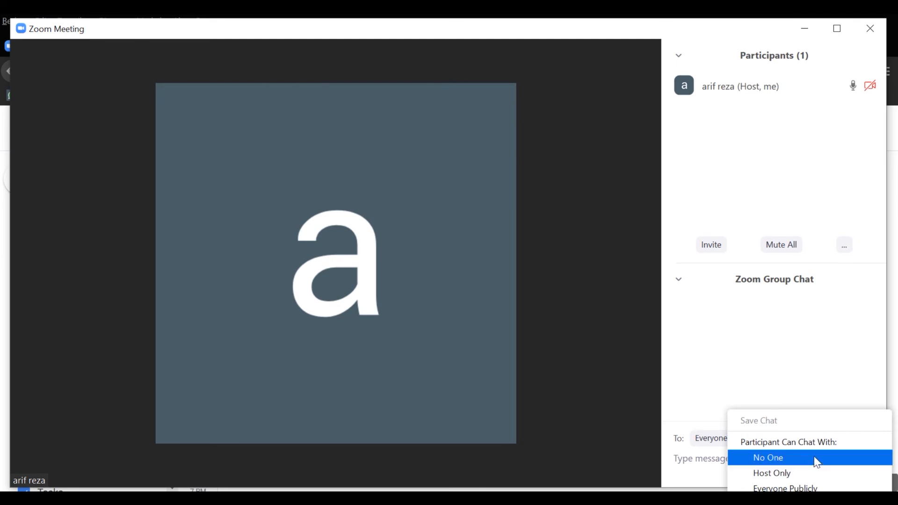
left_click(803, 378)
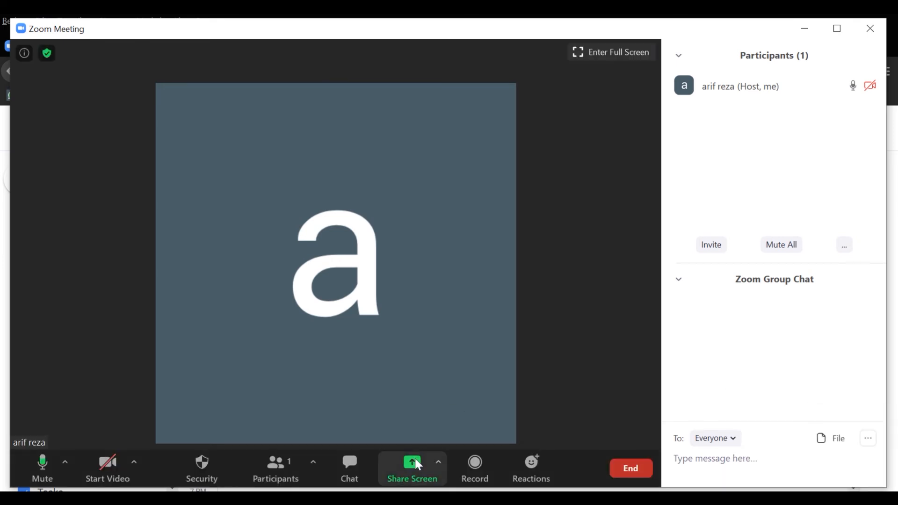
Step: Share the PowerPoint window 'Belajar aplikasi zoom meeting.pptm' from the Basic share options
left_click(412, 463)
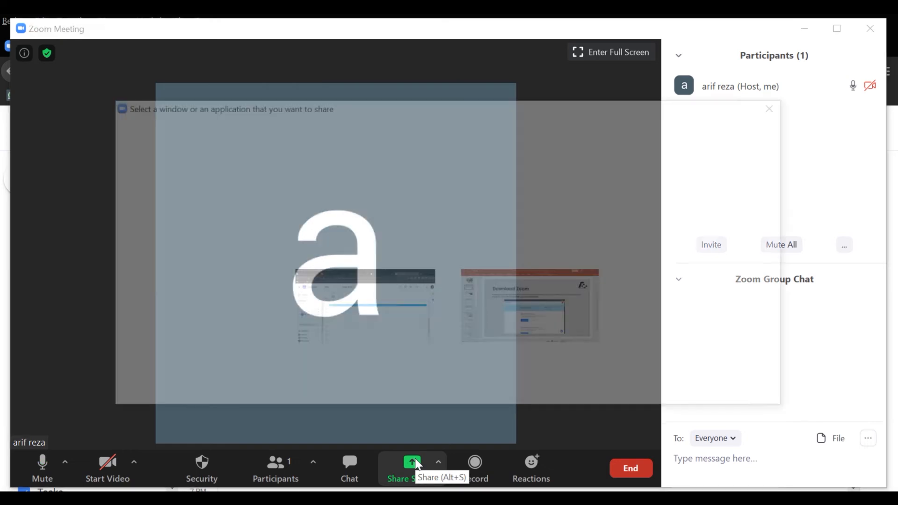
left_click_drag(435, 112, 474, 99)
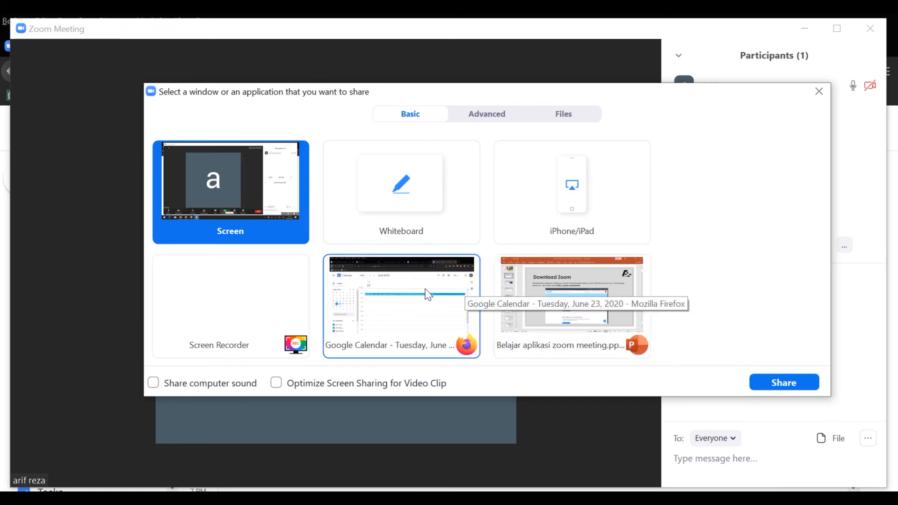
left_click(545, 314)
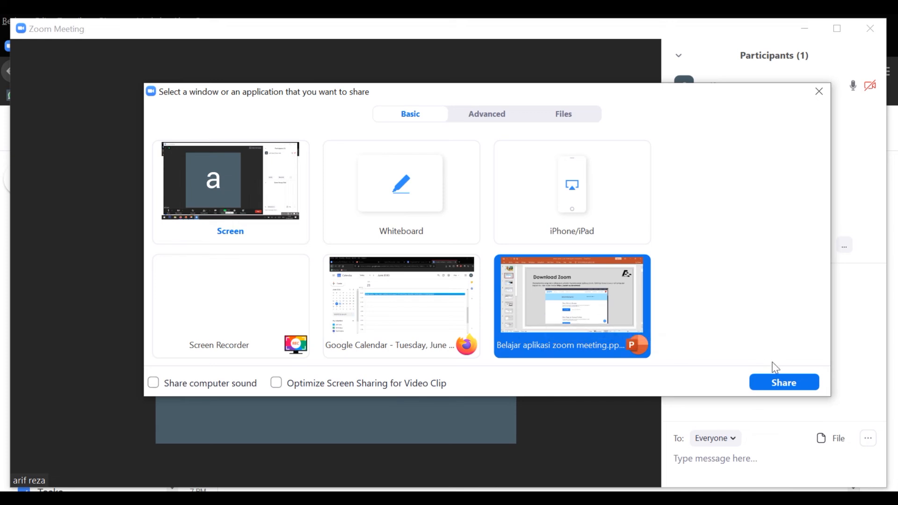
left_click(784, 382)
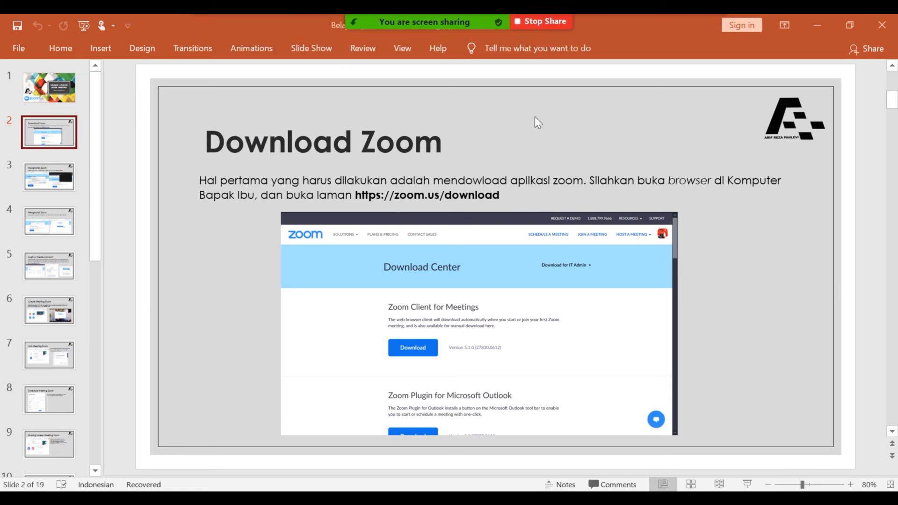
Step: Open the annotation tools and add the text 'text' beside the Download Zoom title
mouse_move(465, 15)
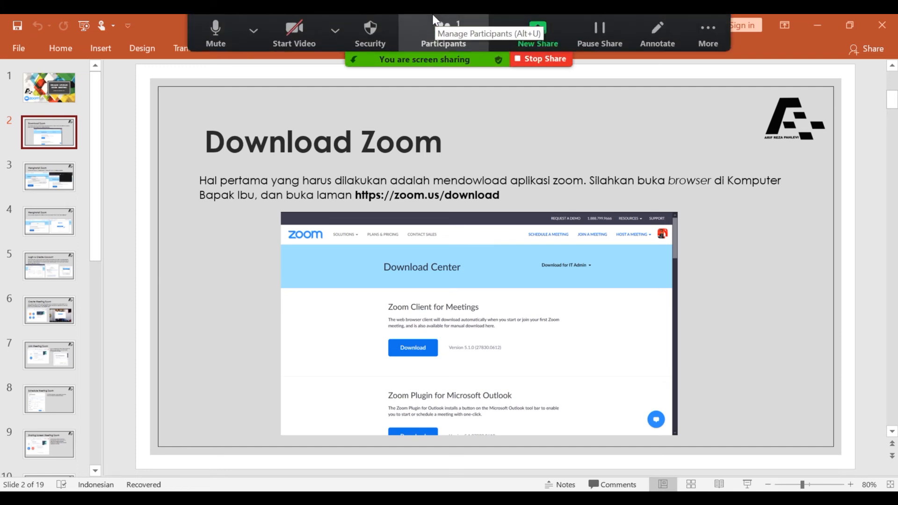
left_click(497, 23)
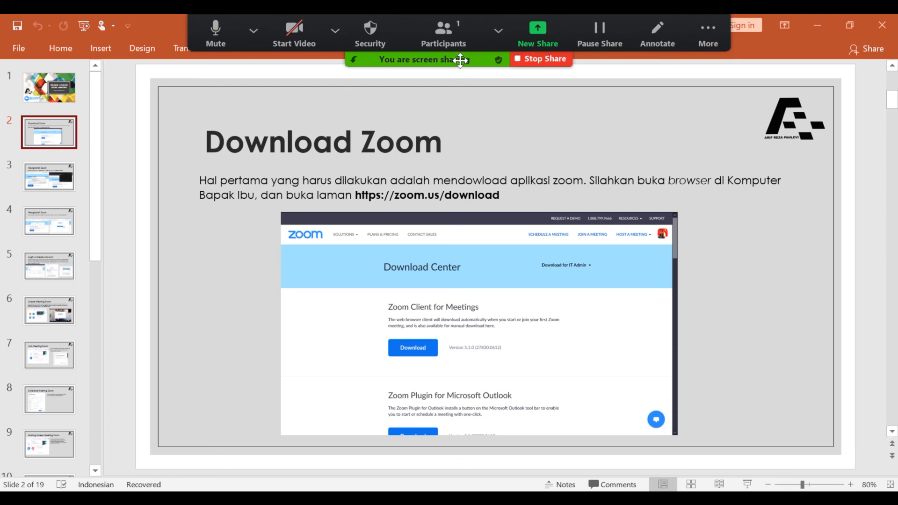
left_click(650, 29)
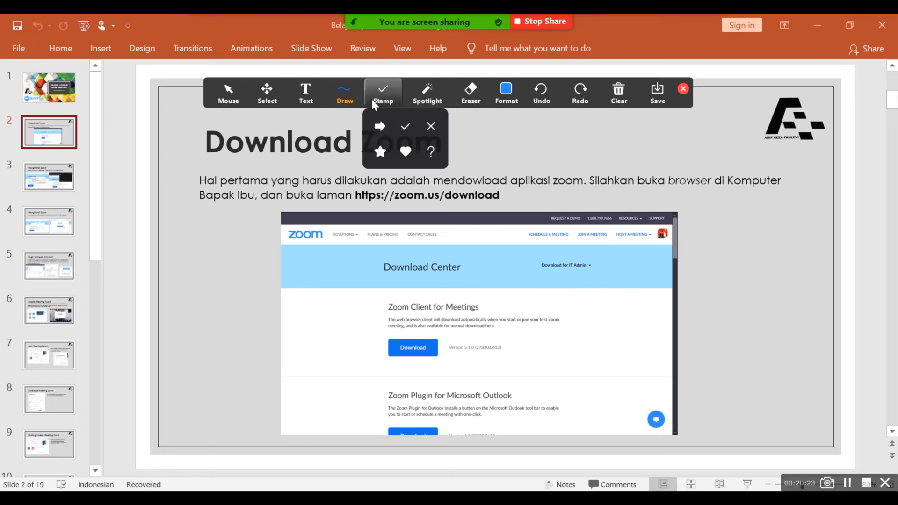
left_click(304, 102)
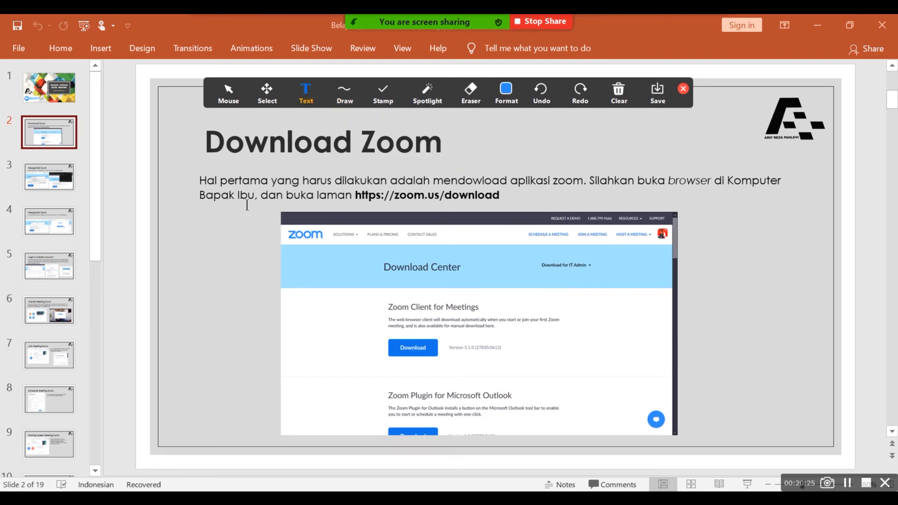
left_click(488, 144)
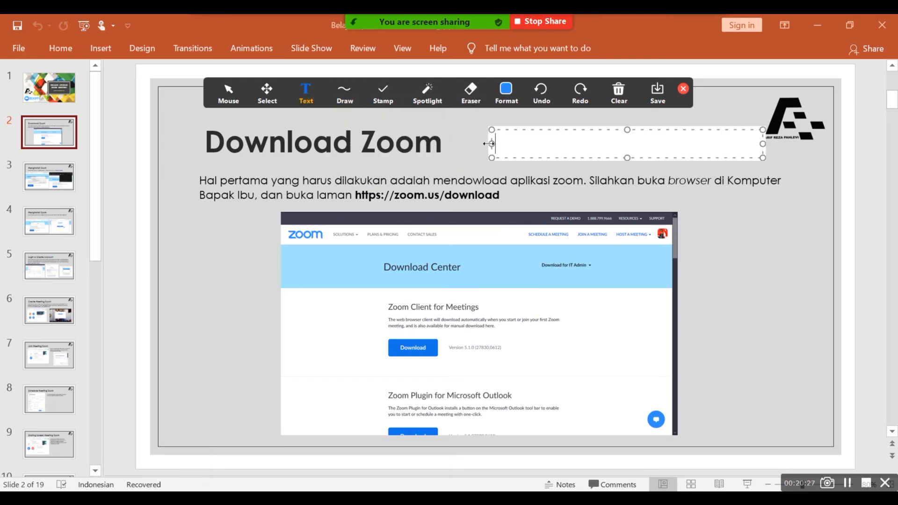
type("text")
Step: Circle the title in blue, then Clear All Drawings and close the annotation toolbar
mouse_move(326, 96)
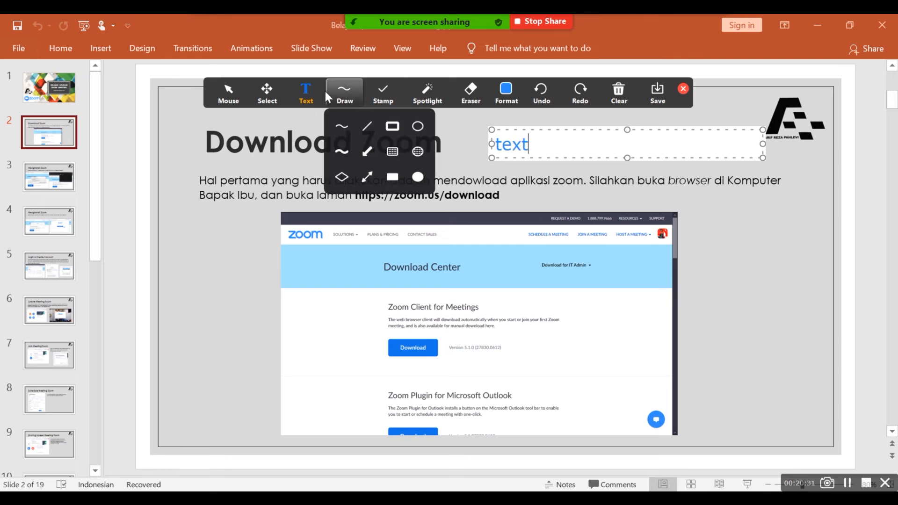
left_click(341, 125)
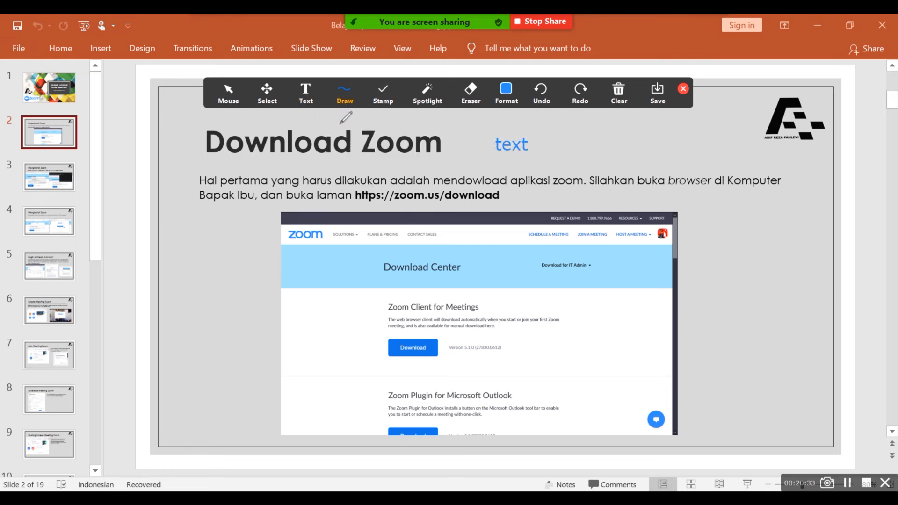
mouse_move(448, 156)
left_mouse_down()
mouse_move(419, 110)
mouse_move(295, 106)
mouse_move(225, 109)
mouse_move(202, 152)
mouse_move(388, 157)
left_mouse_up()
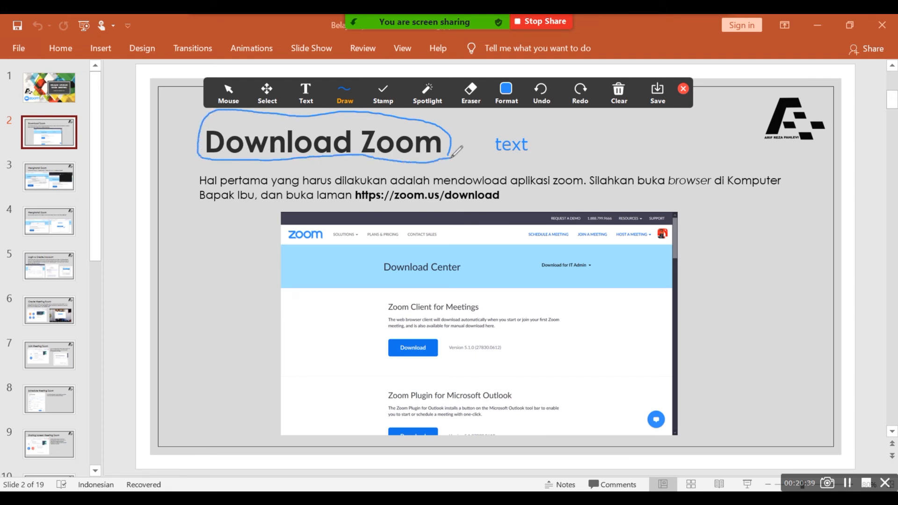
left_click(608, 96)
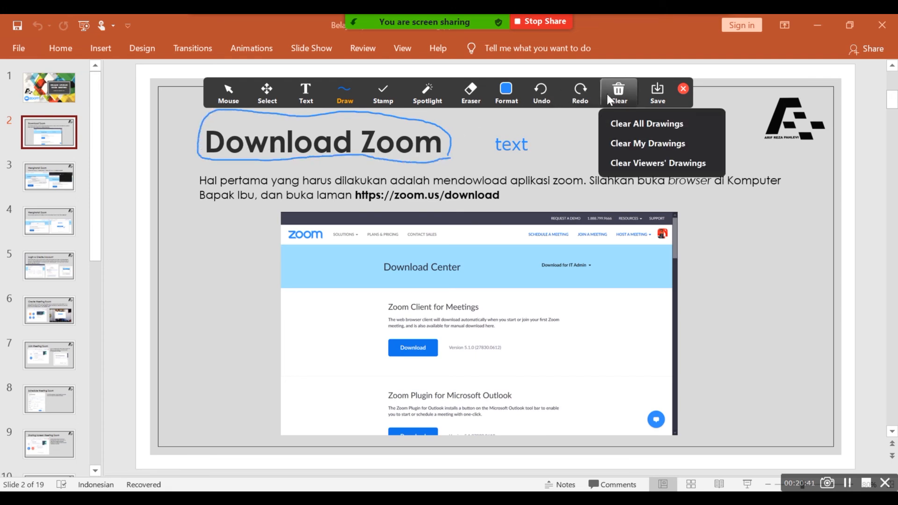
left_click(608, 96)
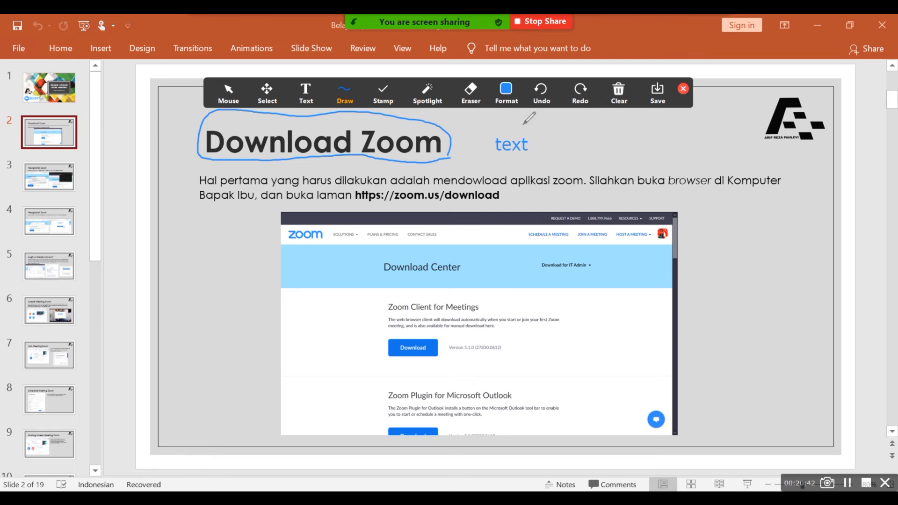
left_click(602, 96)
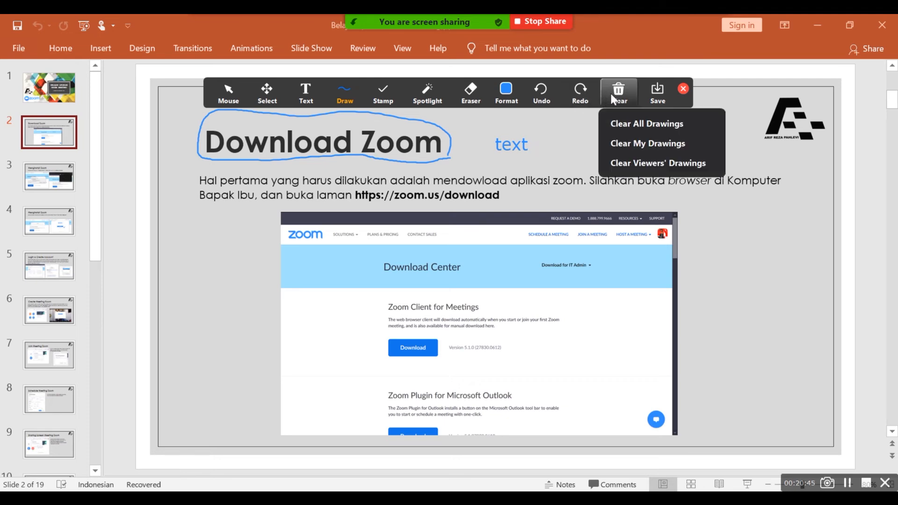
left_click(619, 125)
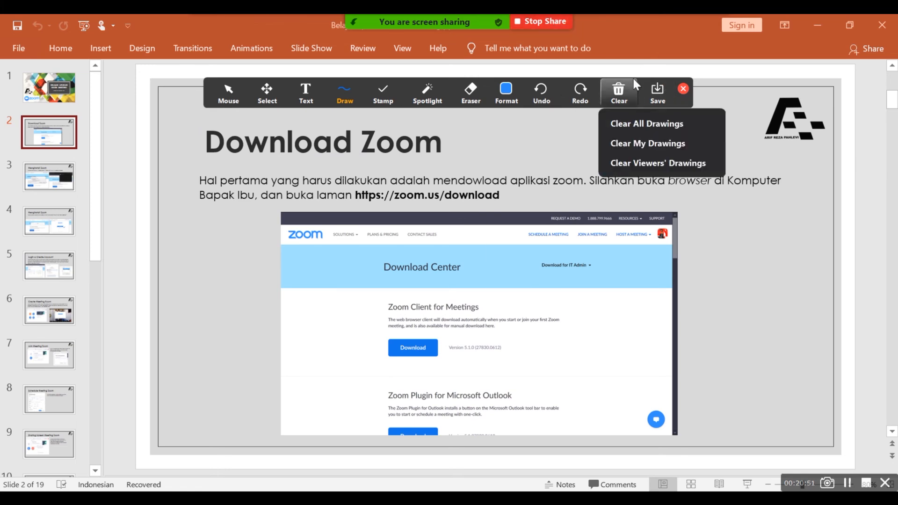
left_click(683, 87)
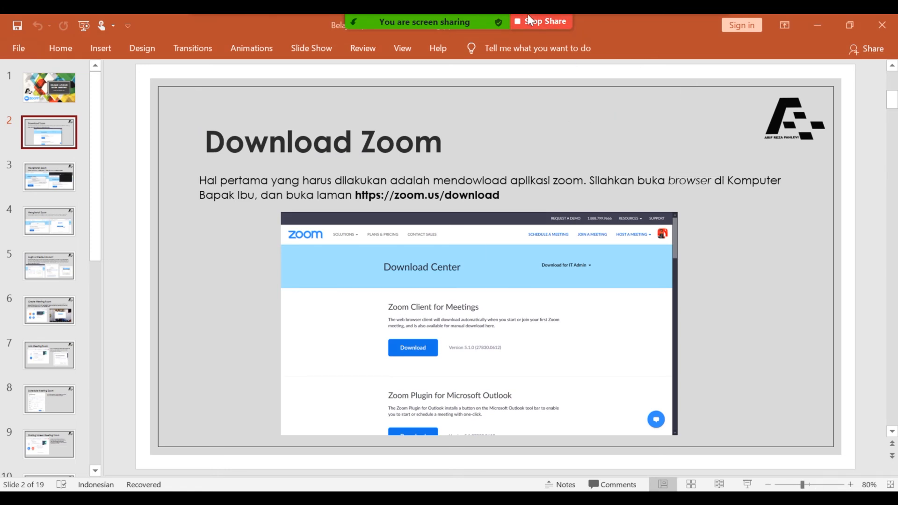
mouse_move(472, 12)
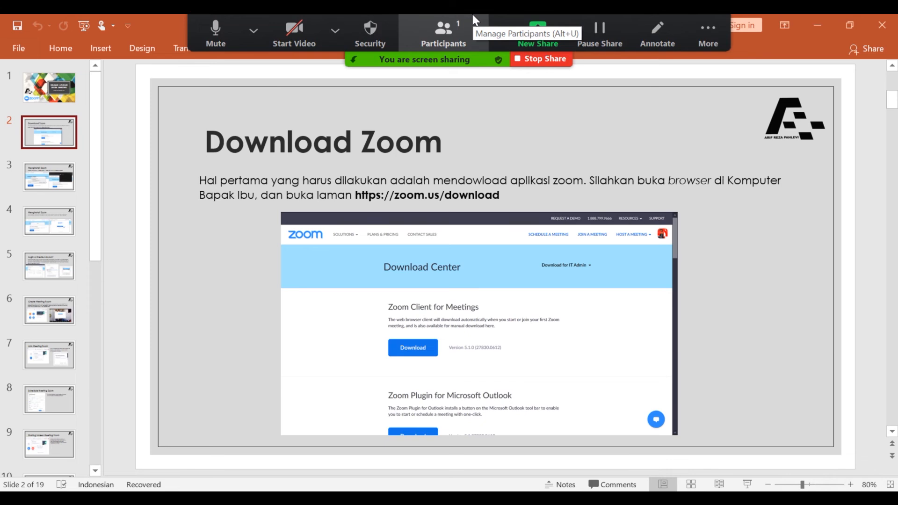
left_click(498, 30)
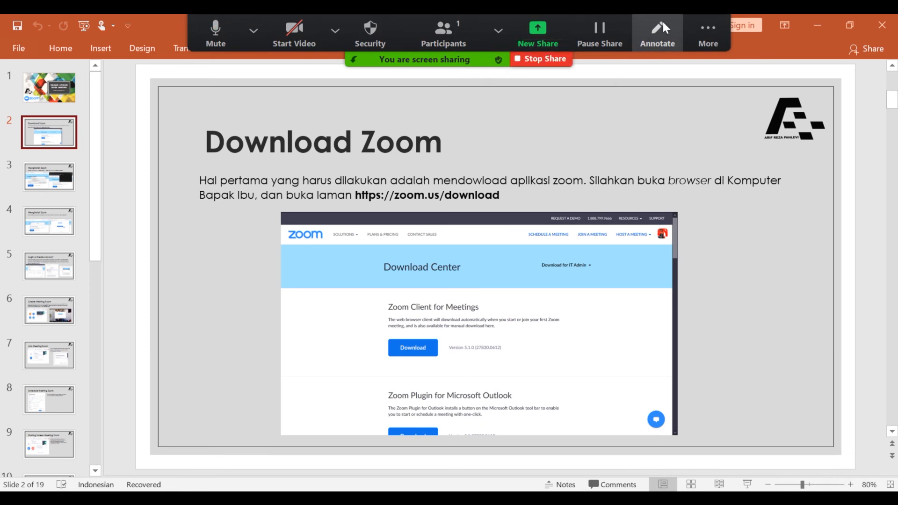
left_click(695, 23)
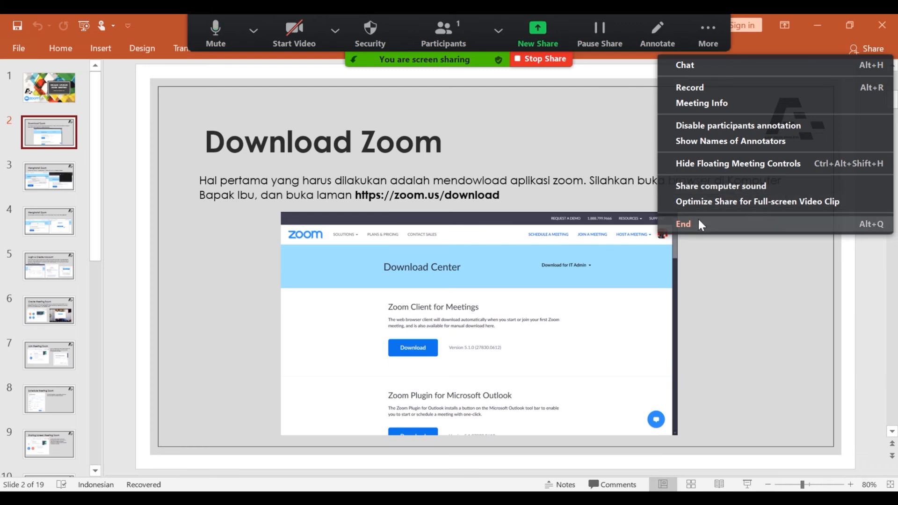
mouse_move(693, 45)
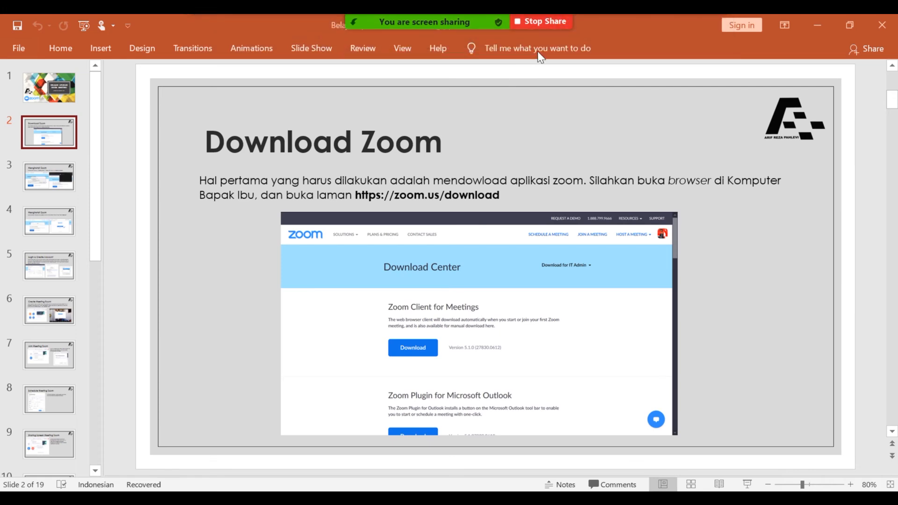
Step: Stop sharing the slides and attempt an iPhone/iPad screen share, which prompts for a plugin
left_click(538, 27)
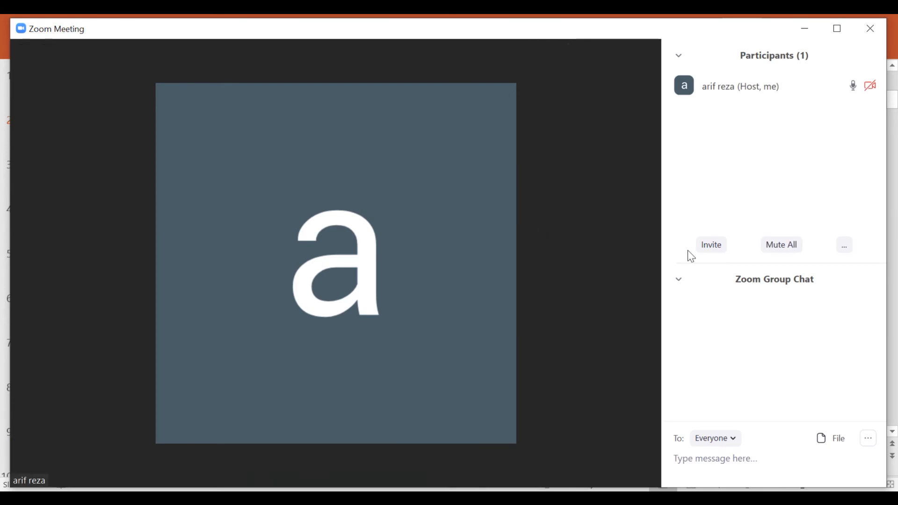
mouse_move(647, 341)
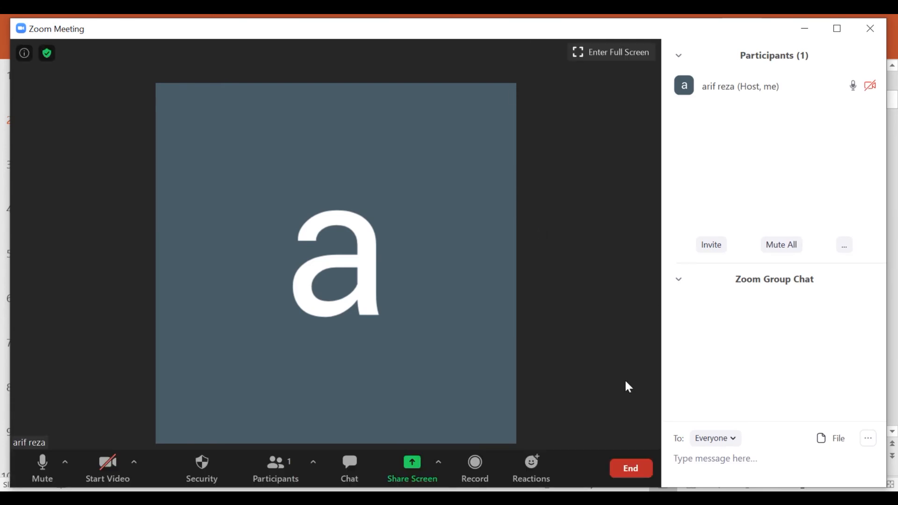
left_click(413, 465)
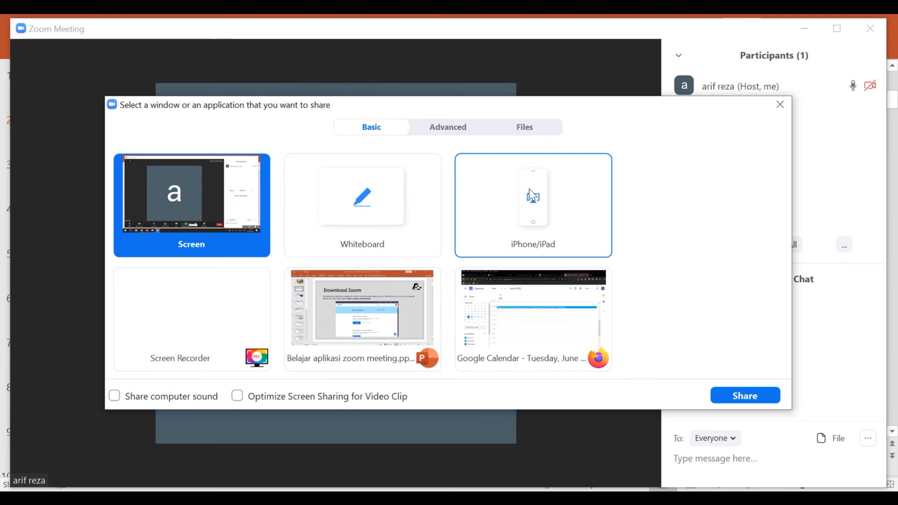
left_click(545, 218)
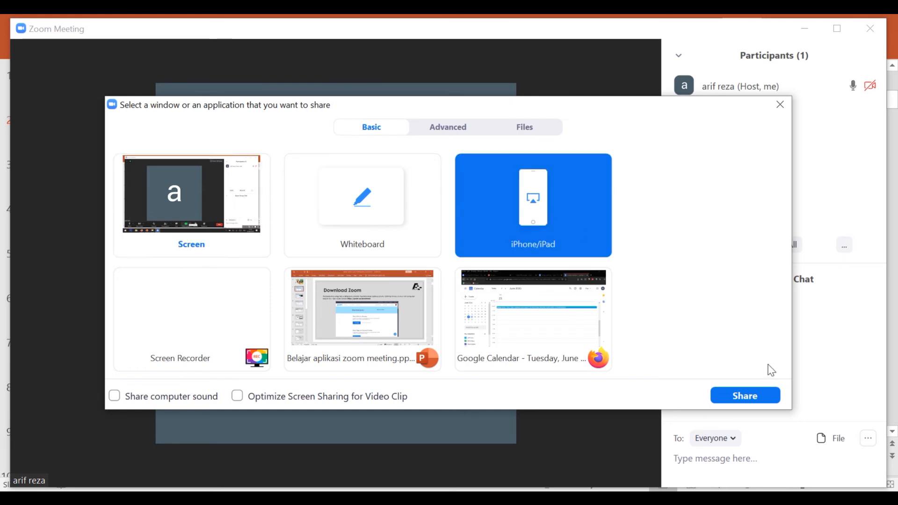
left_click(750, 394)
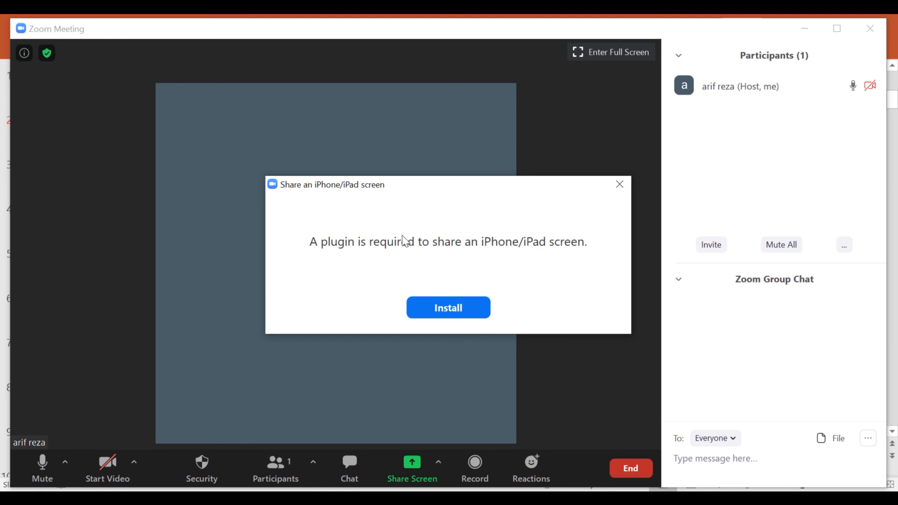
left_click_drag(440, 192, 427, 192)
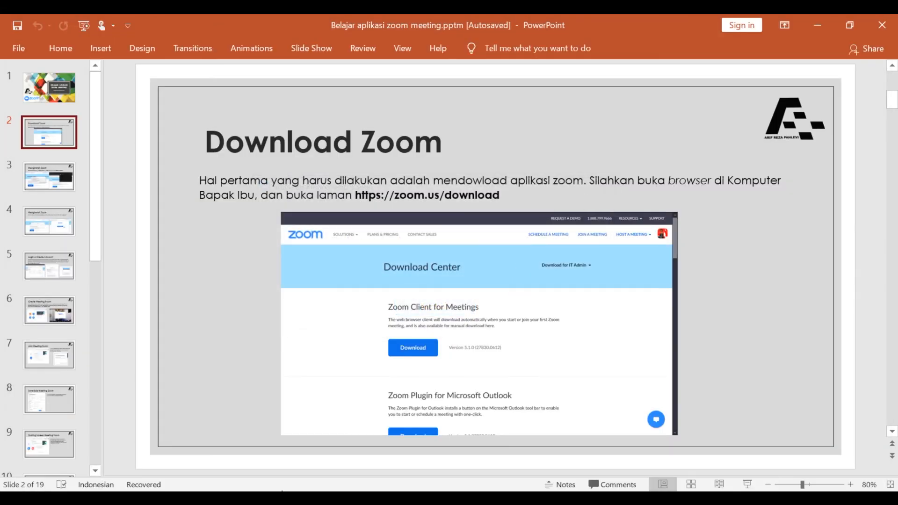
Step: Share a Portion of Screen from the Advanced tab, framed over the slide's upper left
mouse_move(229, 497)
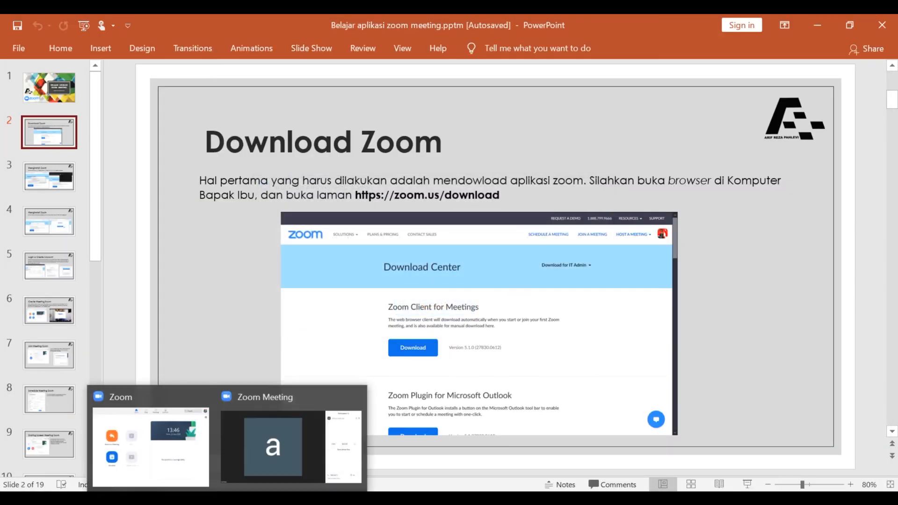
left_click(254, 461)
left_click(420, 466)
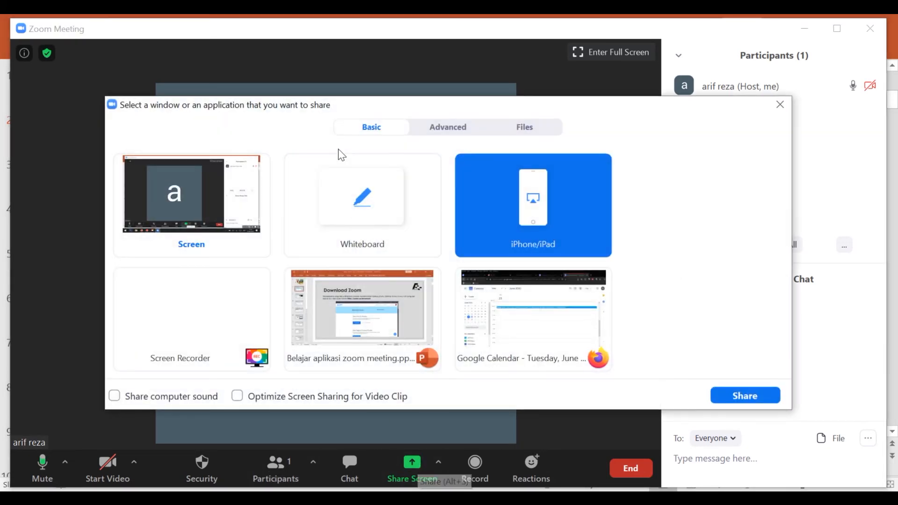
left_click(440, 132)
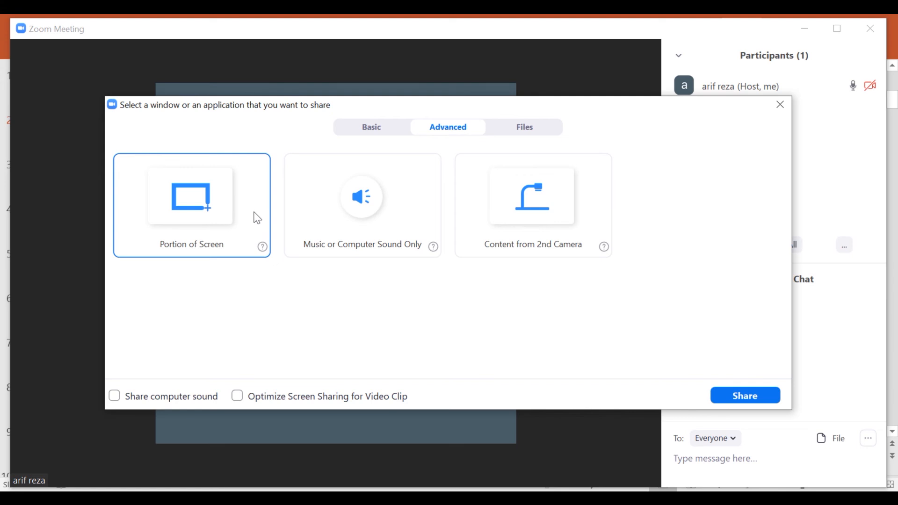
left_click(208, 207)
left_click(745, 396)
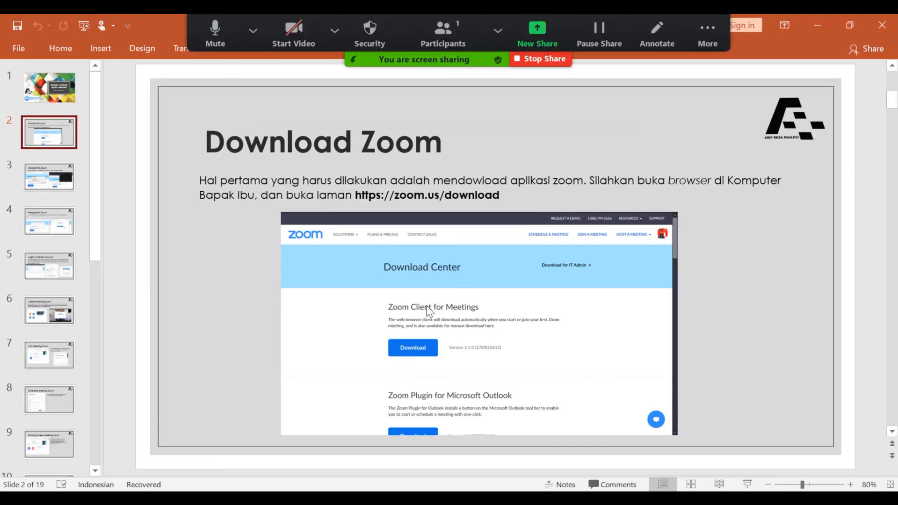
left_click_drag(458, 139, 237, 66)
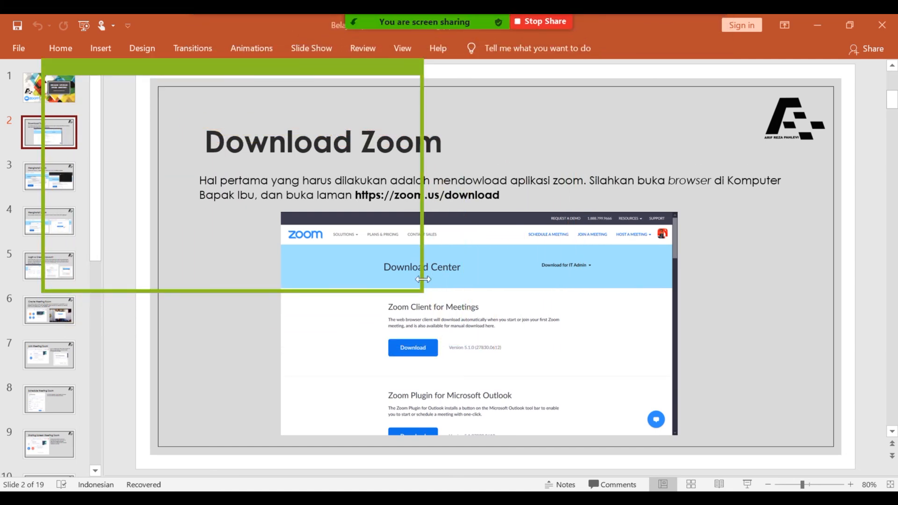